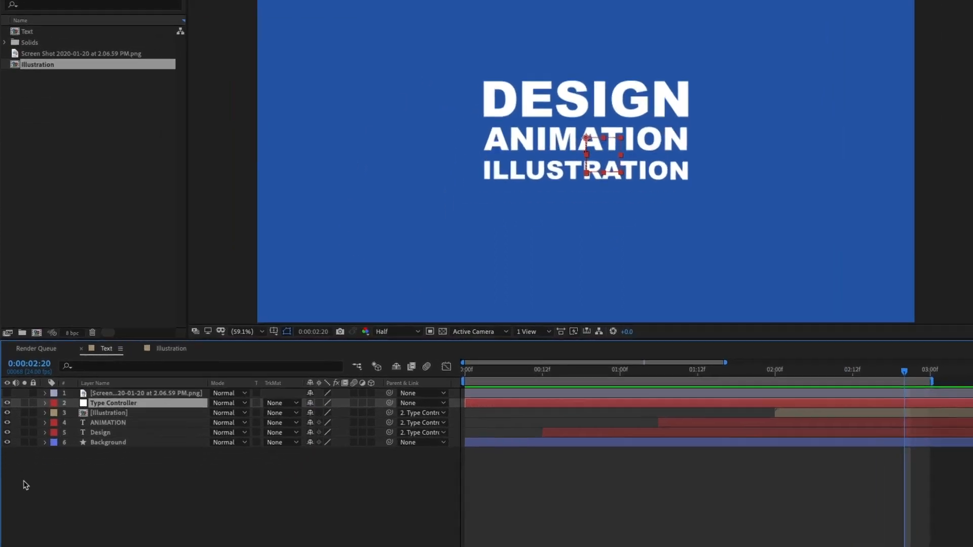
- Create a new shape layer in the Text composition and activate the Rectangle tool
{"action": "right_click", "coordinate": [25, 514]}
{"action": "mouse_move", "coordinate": [62, 486]}
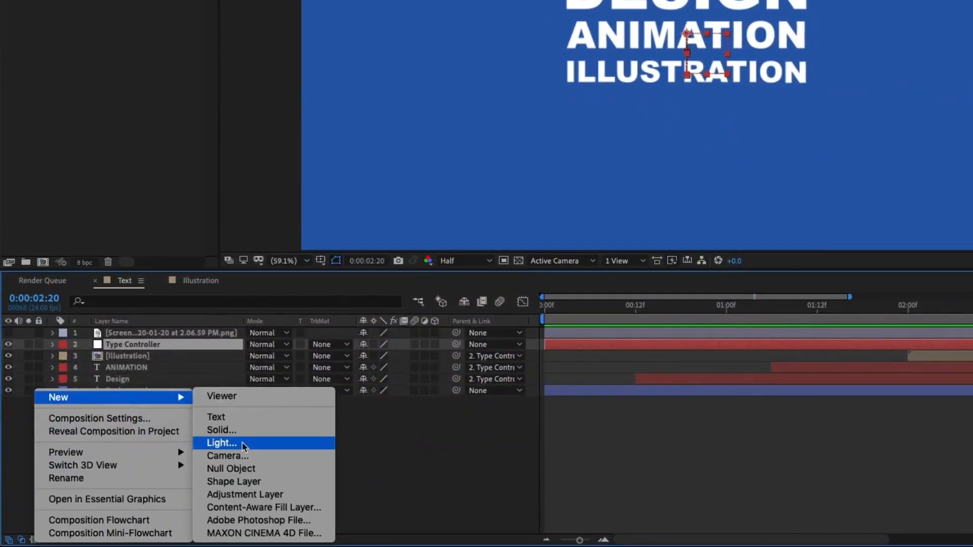
{"action": "left_click", "coordinate": [250, 482]}
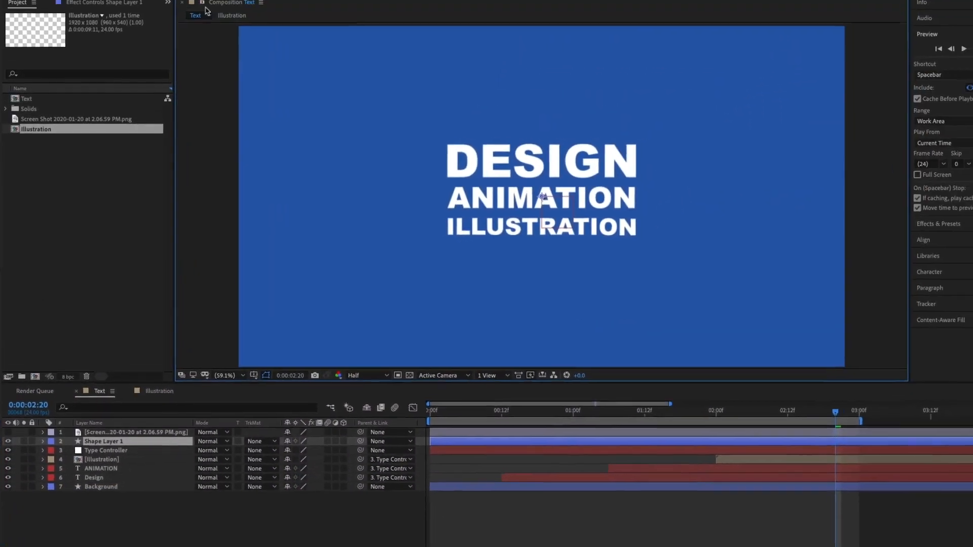
{"action": "left_click", "coordinate": [116, 15]}
{"action": "left_click", "coordinate": [146, 16]}
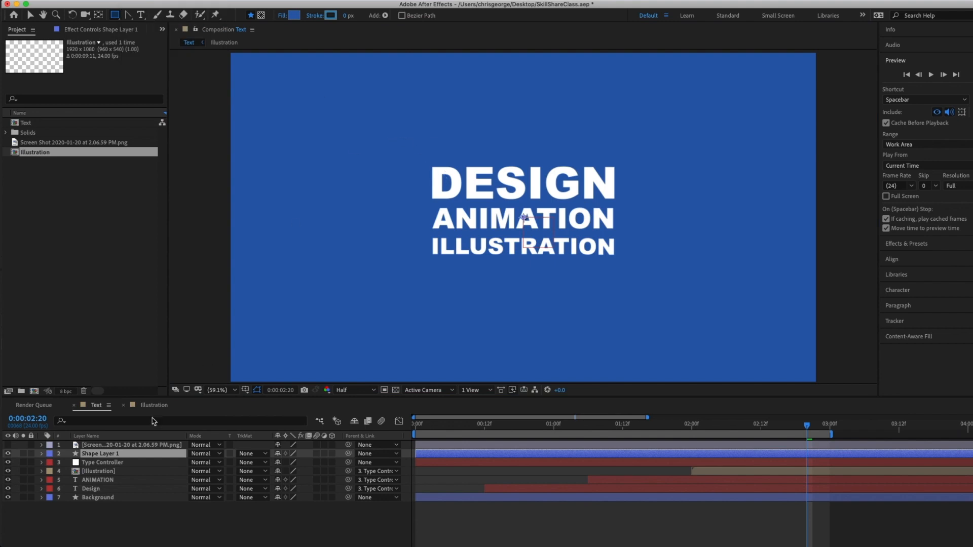
- Set the shape fill to the yellow #F3D266 sampled from the palette screenshot layer, showing that layer only for the sampling
{"action": "left_click", "coordinate": [8, 445]}
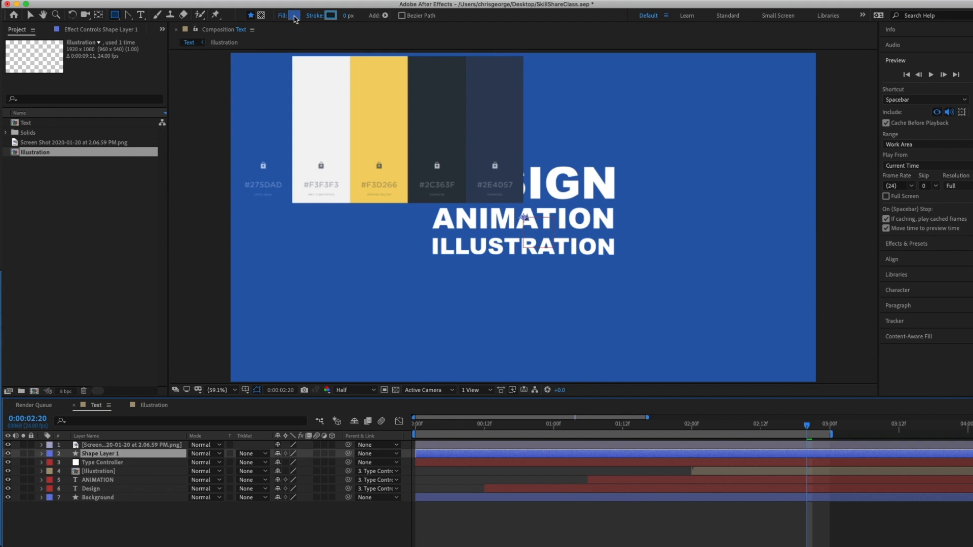
{"action": "left_click", "coordinate": [294, 16]}
{"action": "left_click", "coordinate": [348, 219]}
{"action": "left_click", "coordinate": [376, 101]}
{"action": "left_click", "coordinate": [365, 169]}
{"action": "left_click", "coordinate": [8, 445]}
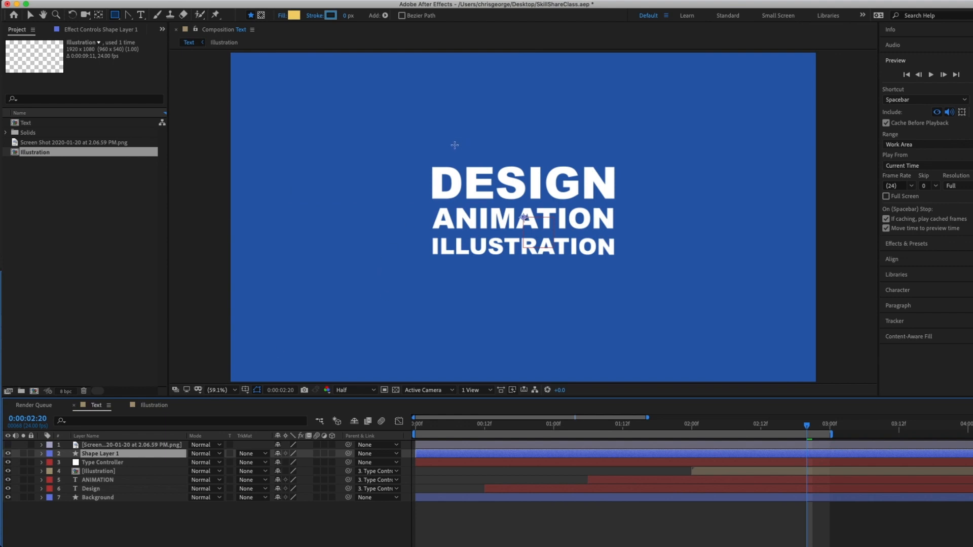
- Draw a thin horizontal bar above DESIGN on Shape Layer 1, matching the width of the word
{"action": "left_click", "coordinate": [432, 155]}
{"action": "left_click_drag", "start_coordinate": [443, 158], "coordinate": [613, 160]}
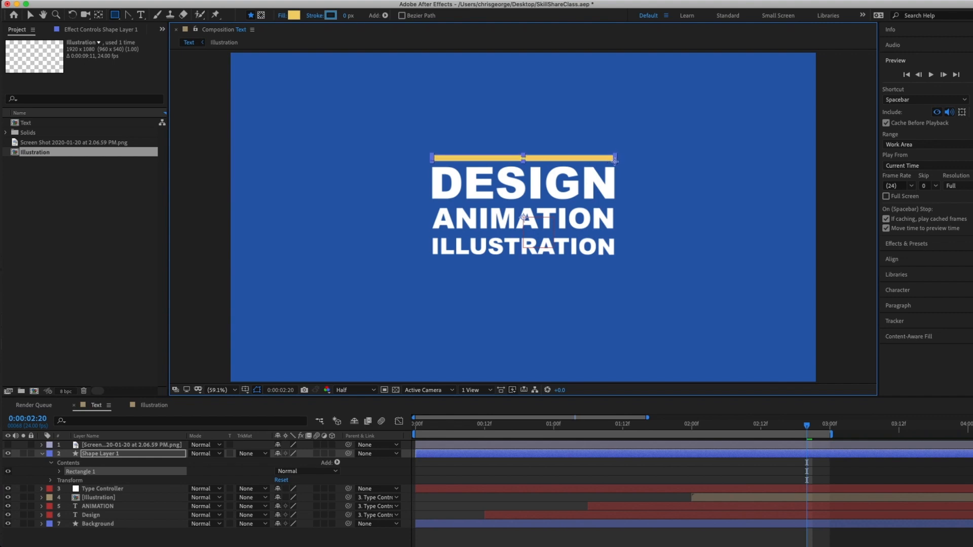
{"action": "key", "text": "v"}
{"action": "left_click", "coordinate": [248, 106]}
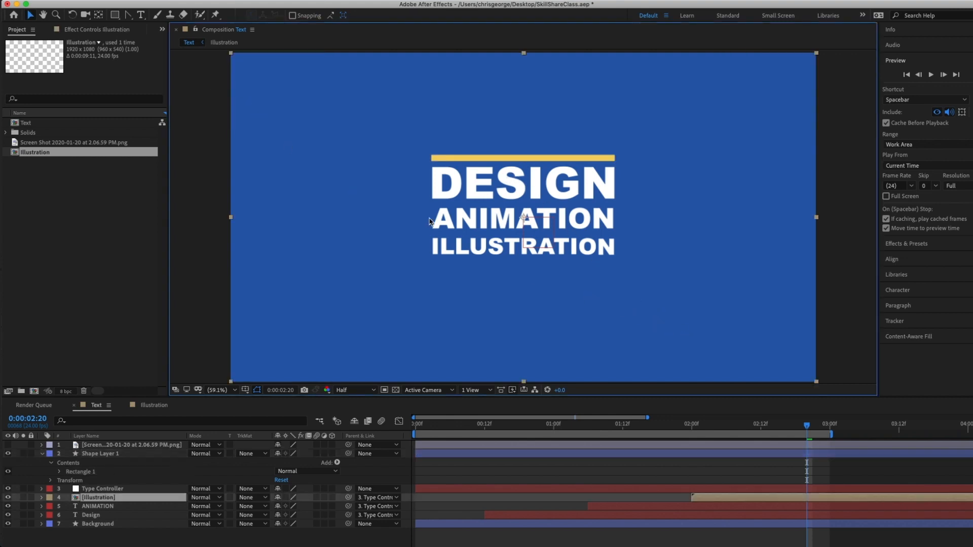
- Raise the yellow bar by setting Shape Layer 1's vertical position to 533
{"action": "left_click", "coordinate": [101, 455]}
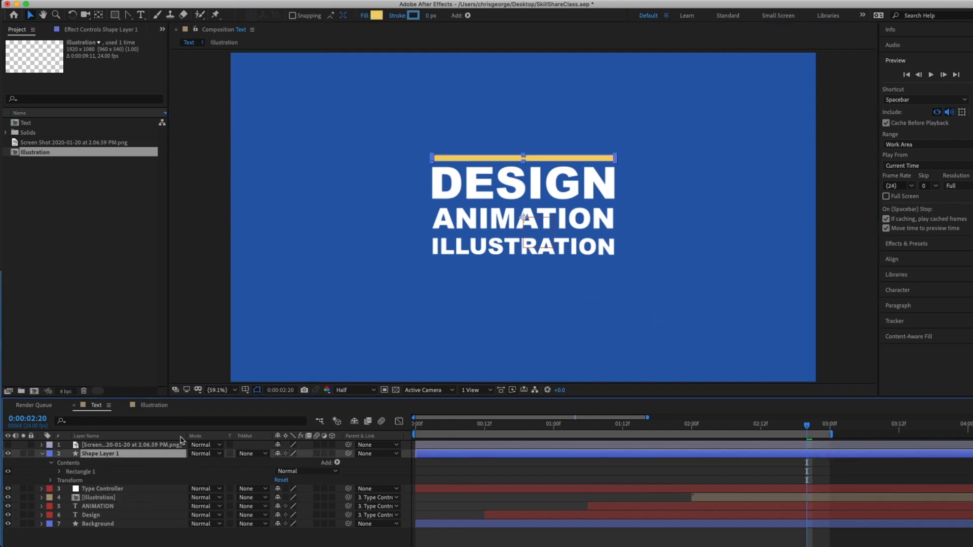
{"action": "key", "text": "p"}
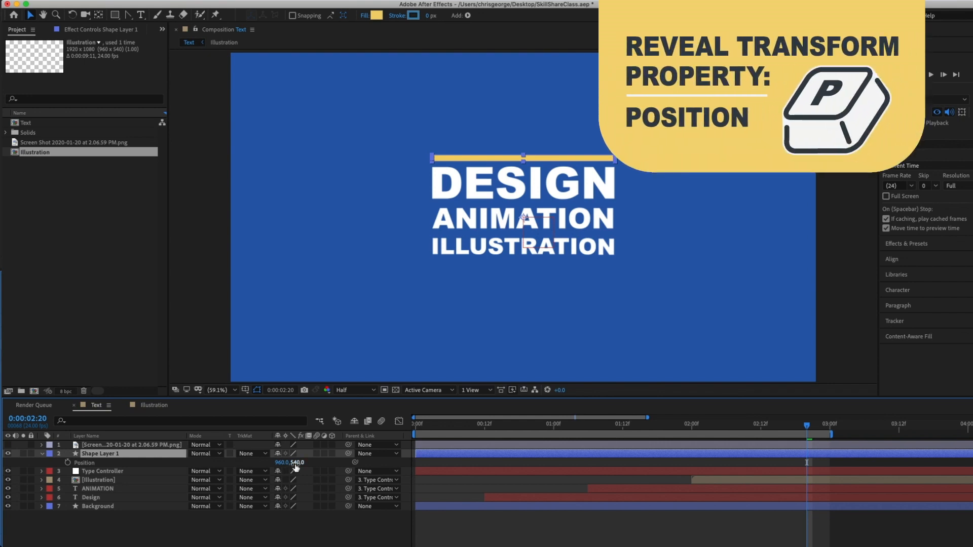
{"action": "left_click_drag", "start_coordinate": [297, 466], "coordinate": [293, 463]}
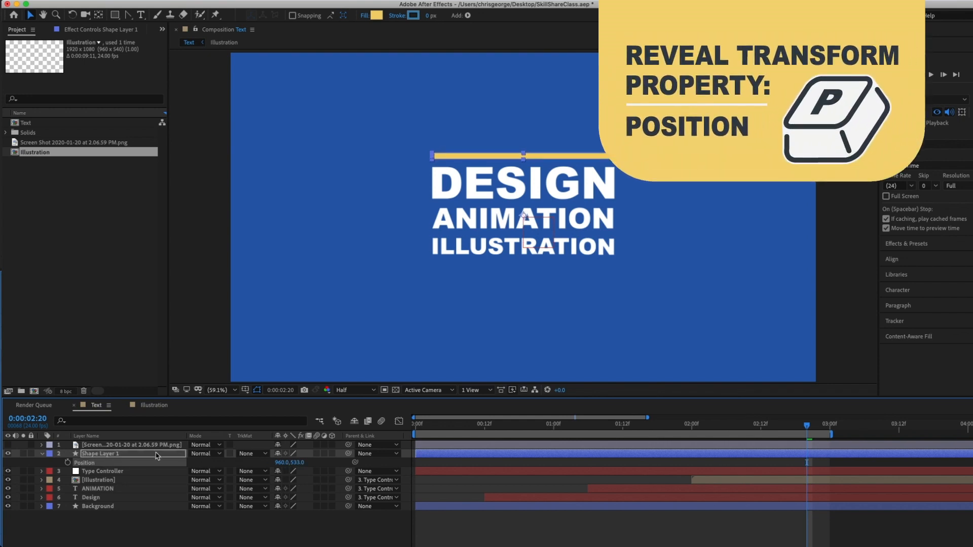
{"action": "left_click", "coordinate": [338, 544]}
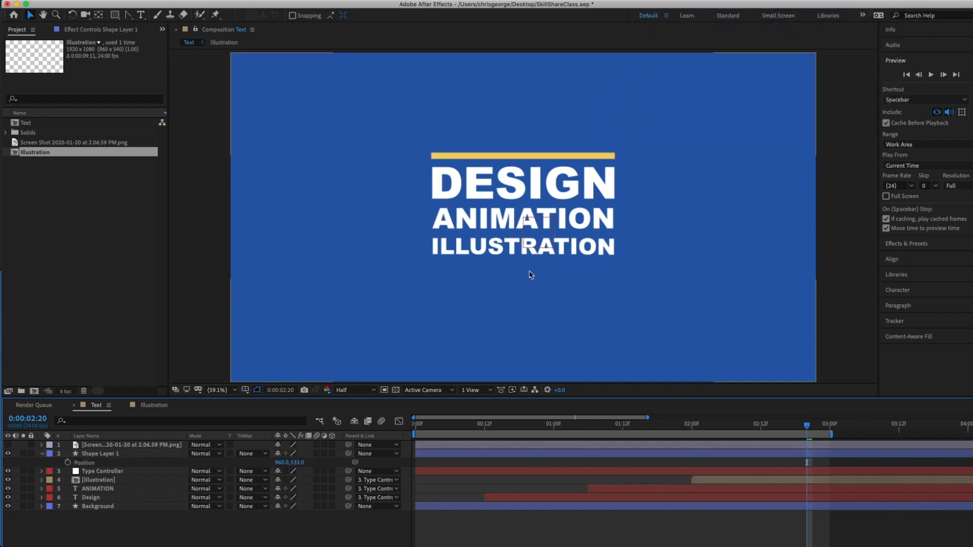
- Move the yellow bar slightly up and to the right, to about position 963, 525.5
{"action": "scroll", "coordinate": [524, 207], "scroll_direction": "up", "scroll_amount": 2}
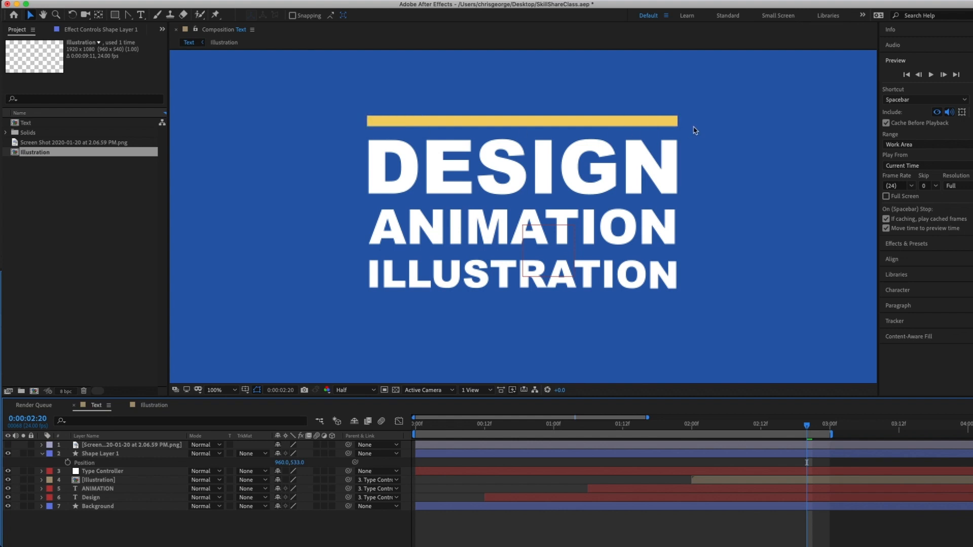
{"action": "left_click", "coordinate": [394, 125]}
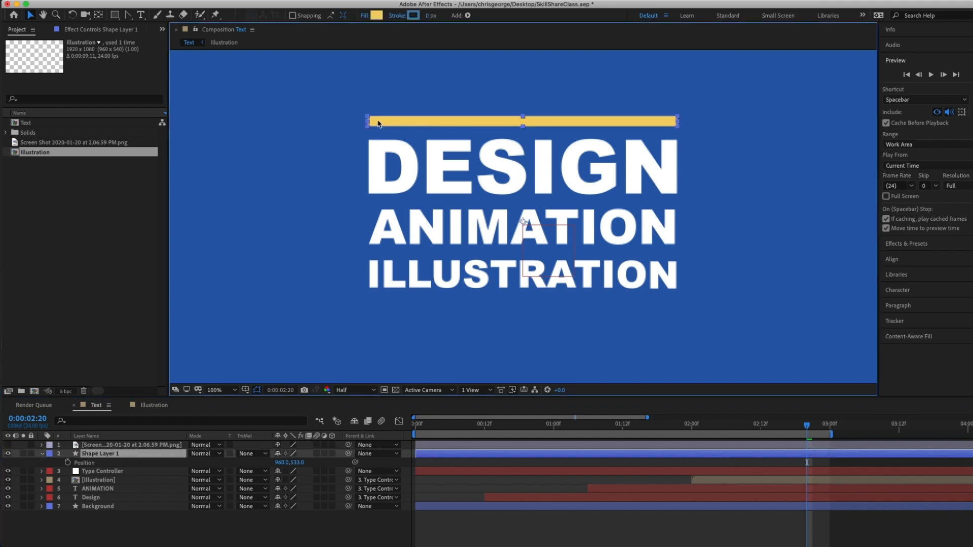
{"action": "scroll", "coordinate": [375, 127], "scroll_direction": "up", "scroll_amount": 2}
{"action": "mouse_move", "coordinate": [380, 124]}
{"action": "left_mouse_down"}
{"action": "mouse_move", "coordinate": [383, 147]}
{"action": "mouse_move", "coordinate": [383, 114]}
{"action": "left_mouse_up"}
{"action": "key", "text": "space"}
{"action": "left_click_drag", "start_coordinate": [554, 134], "coordinate": [425, 139]}
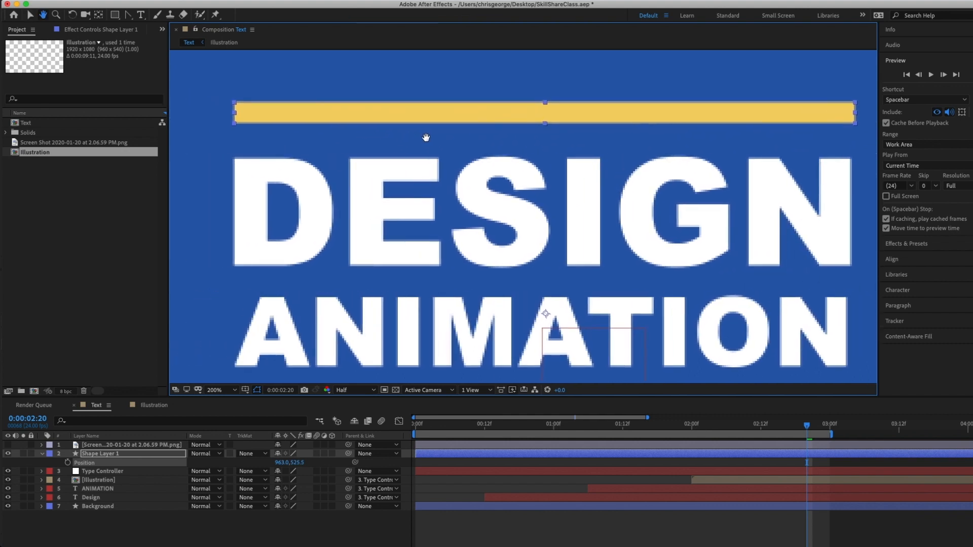
- Move the yellow bar's anchor point to the middle of its left edge with the Pan Behind tool
{"action": "left_click", "coordinate": [97, 15]}
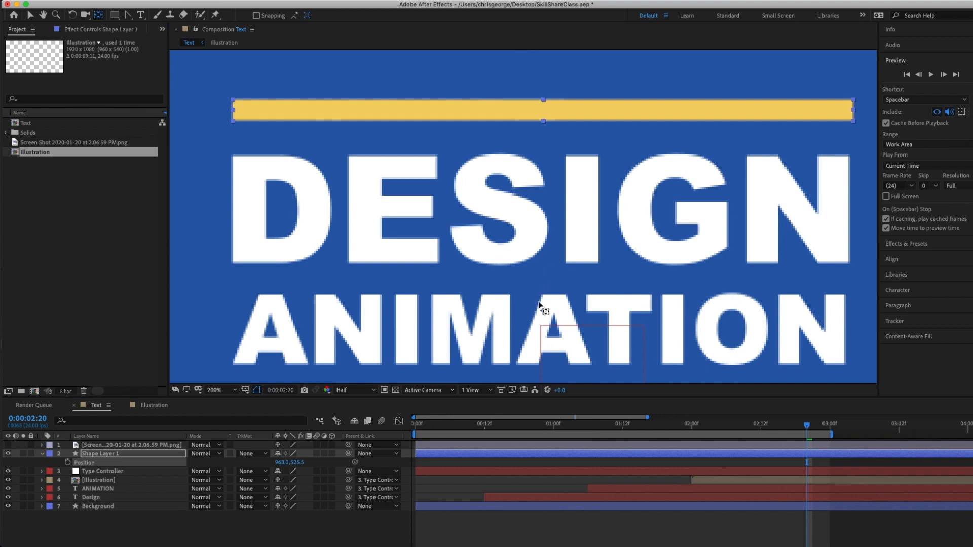
{"action": "scroll", "coordinate": [542, 292], "scroll_direction": "down", "scroll_amount": 1}
{"action": "key", "text": "space"}
{"action": "left_click_drag", "start_coordinate": [550, 304], "coordinate": [550, 253]}
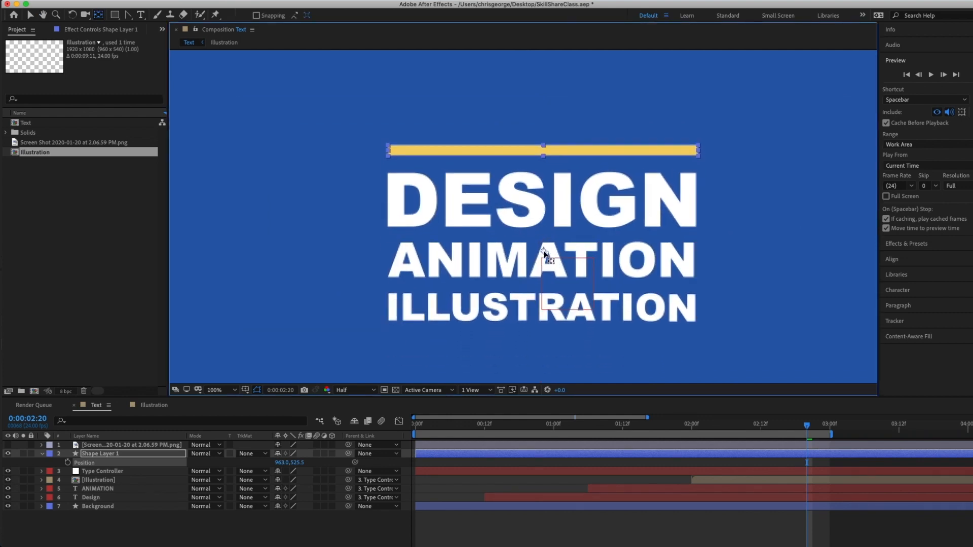
{"action": "scroll", "coordinate": [388, 149], "scroll_direction": "up", "scroll_amount": 1}
{"action": "left_click_drag", "start_coordinate": [388, 148], "coordinate": [388, 154]}
{"action": "scroll", "coordinate": [389, 153], "scroll_direction": "up", "scroll_amount": 1}
{"action": "scroll", "coordinate": [389, 154], "scroll_direction": "down", "scroll_amount": 1}
{"action": "scroll", "coordinate": [388, 153], "scroll_direction": "down", "scroll_amount": 1}
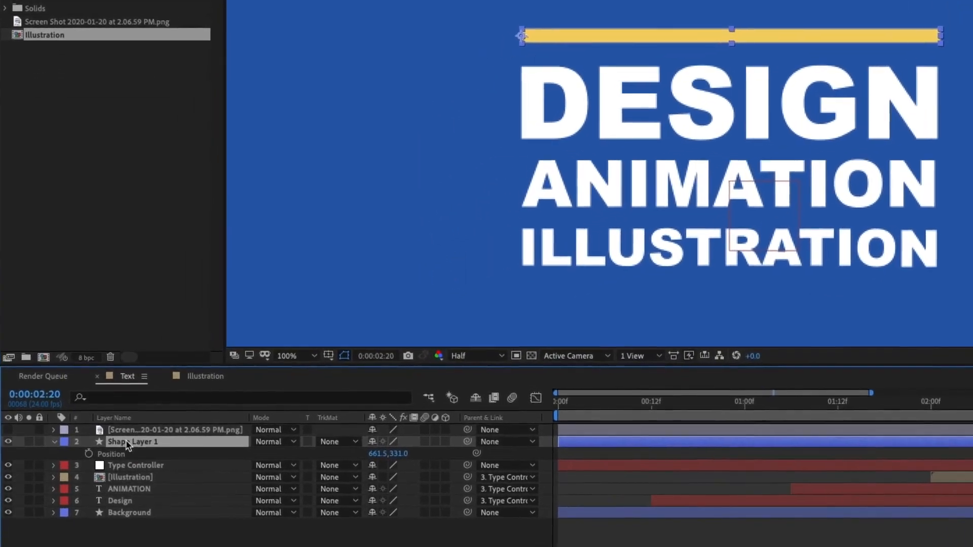
- Test the bar's horizontal scale at 90% and return it to 100%
{"action": "key", "text": "s"}
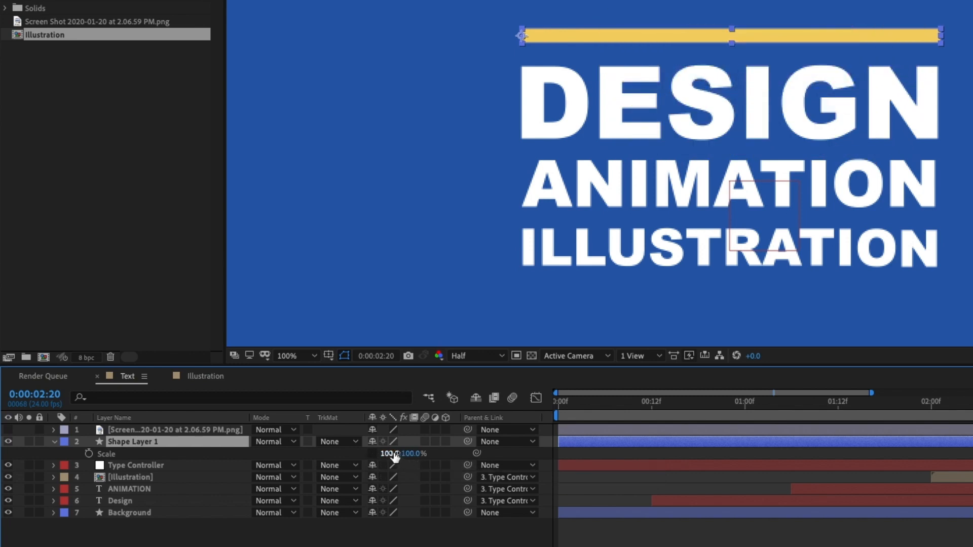
{"action": "mouse_move", "coordinate": [392, 453]}
{"action": "left_mouse_down"}
{"action": "mouse_move", "coordinate": [339, 458]}
{"action": "mouse_move", "coordinate": [405, 456]}
{"action": "mouse_move", "coordinate": [384, 455]}
{"action": "left_mouse_up"}
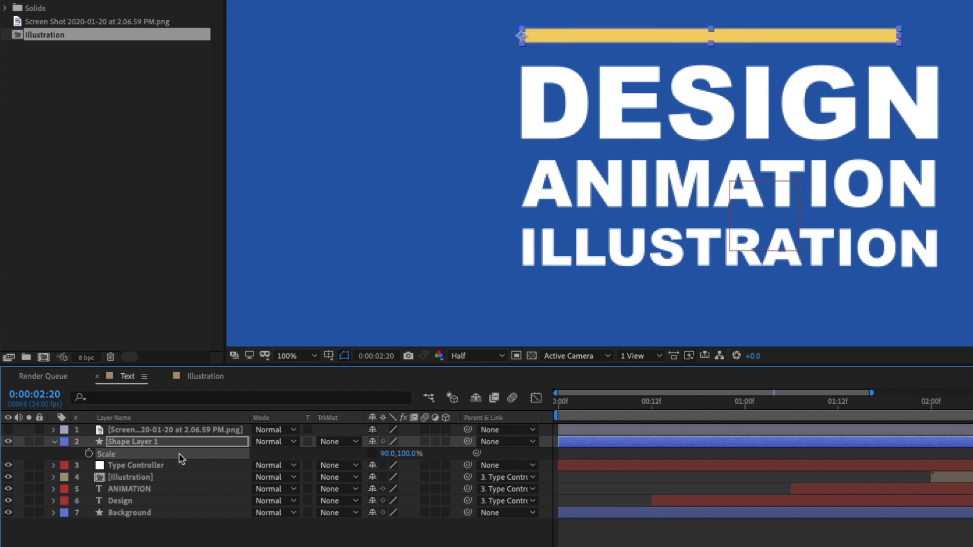
{"action": "left_click", "coordinate": [389, 455]}
{"action": "type", "text": "100"}
{"action": "key", "text": "Return"}
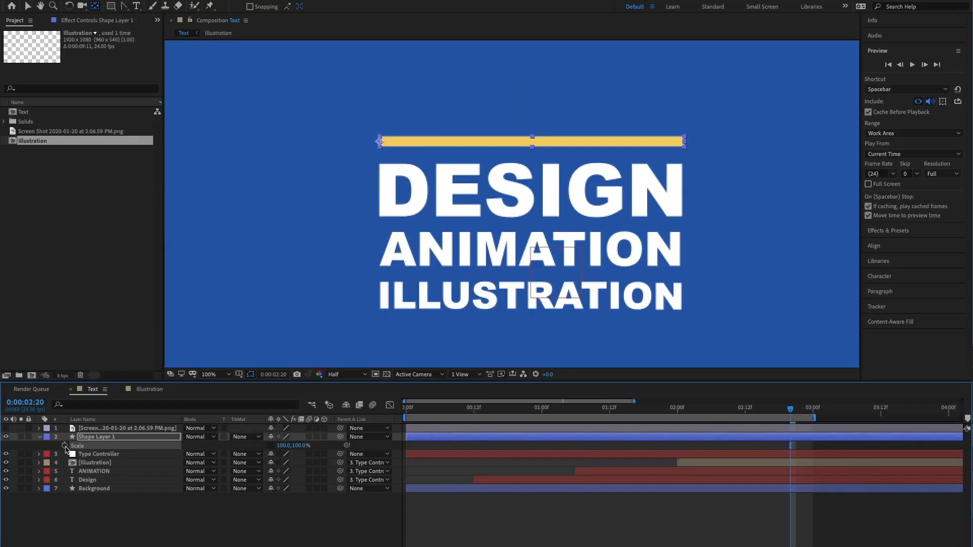
- Add a Scale keyframe for the yellow bar at 0:00:02:20 and scrub back through the text animation
{"action": "left_click", "coordinate": [65, 446]}
{"action": "key", "text": "shift+/"}
{"action": "left_click_drag", "start_coordinate": [791, 411], "coordinate": [445, 421]}
{"action": "key", "text": "space"}
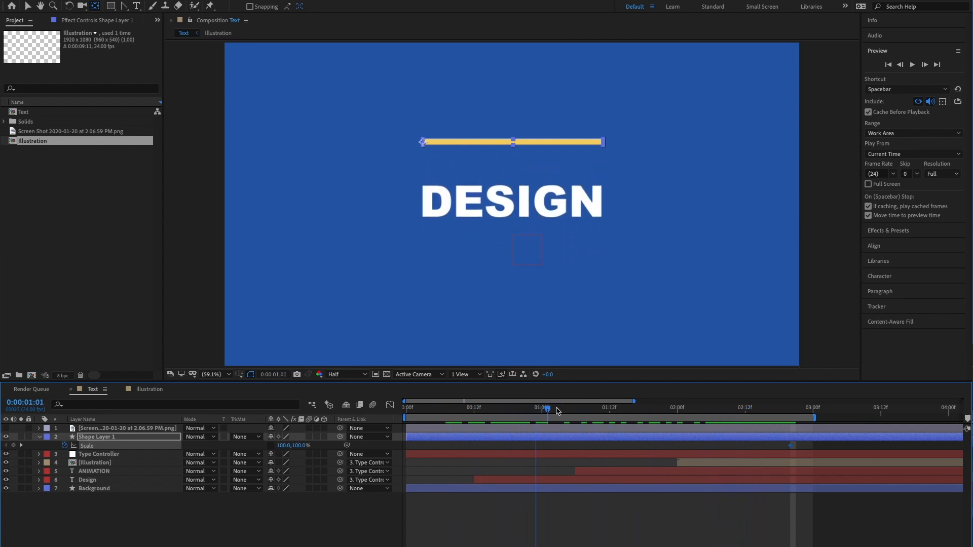
- Reveal the Type Controller's keyframes, go to its last Position keyframe at 0:00:02:05, and select Shape Layer 1
{"action": "left_click_drag", "start_coordinate": [692, 411], "coordinate": [717, 410]}
{"action": "left_click", "coordinate": [699, 455]}
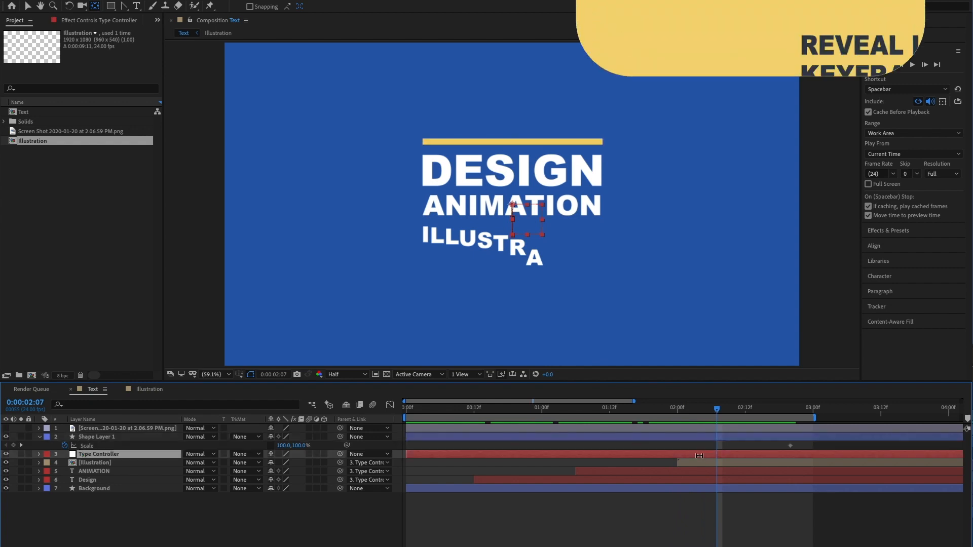
{"action": "key", "text": "u"}
{"action": "key", "text": "j"}
{"action": "left_click", "coordinate": [700, 437]}
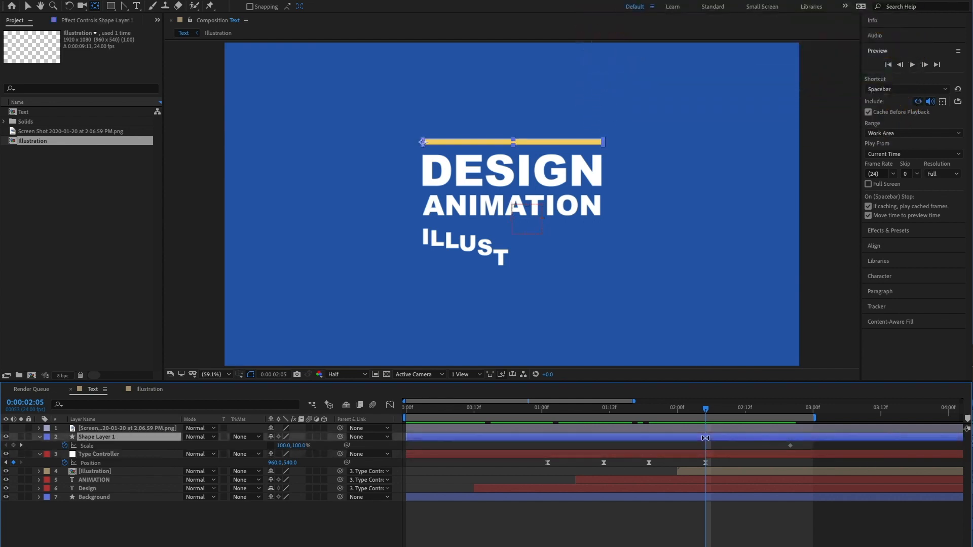
- Set the bar's horizontal scale to 0% at 0:00:02:05 and preview the animation
{"action": "left_click_drag", "start_coordinate": [282, 449], "coordinate": [266, 448]}
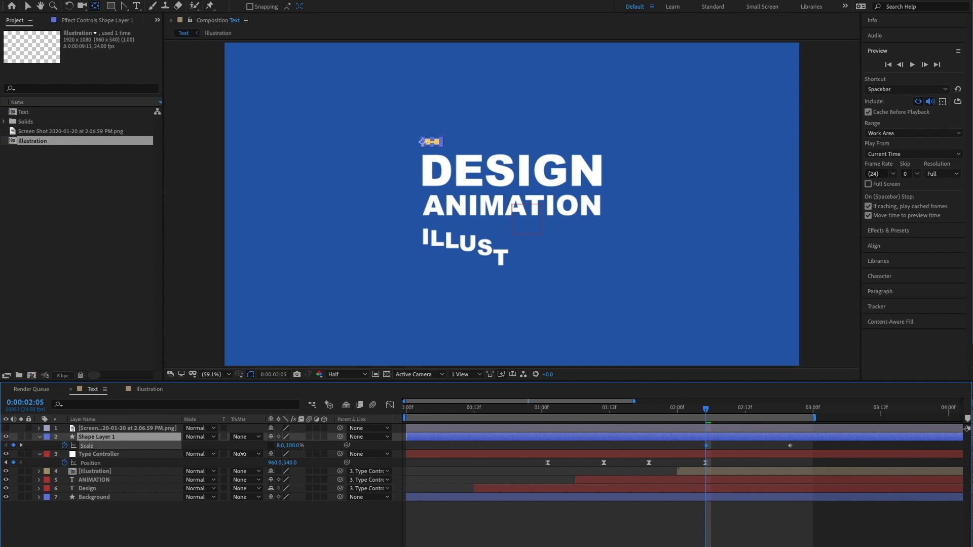
{"action": "left_click_drag", "start_coordinate": [241, 455], "coordinate": [241, 459]}
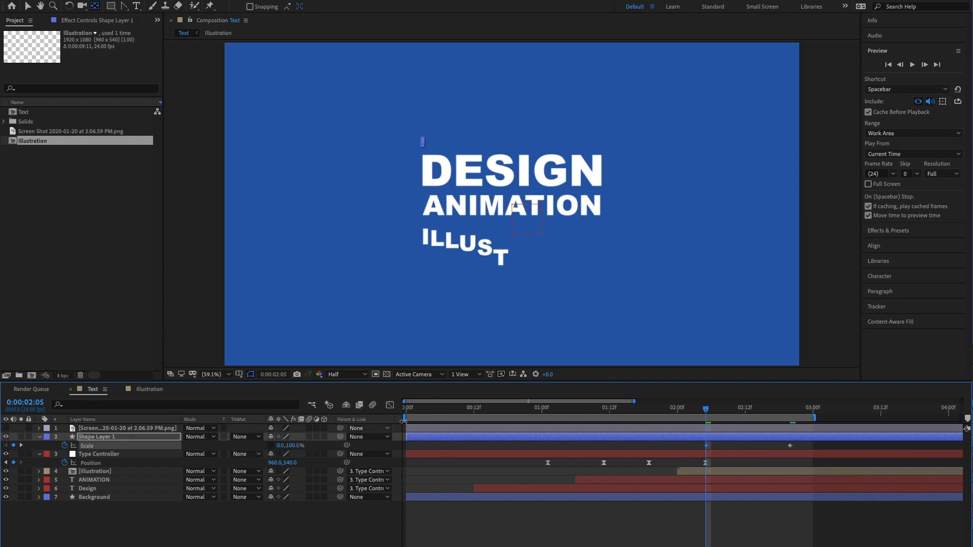
{"action": "key", "text": "space"}
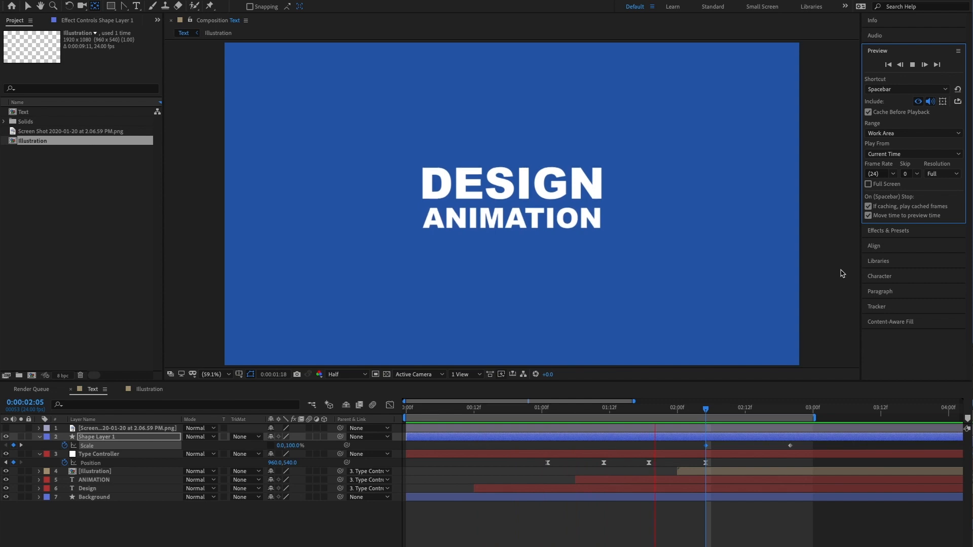
- Apply Easy Ease to both Scale keyframes of the yellow bar and preview the result
{"action": "left_click", "coordinate": [795, 444]}
{"action": "left_click_drag", "start_coordinate": [795, 444], "coordinate": [702, 450]}
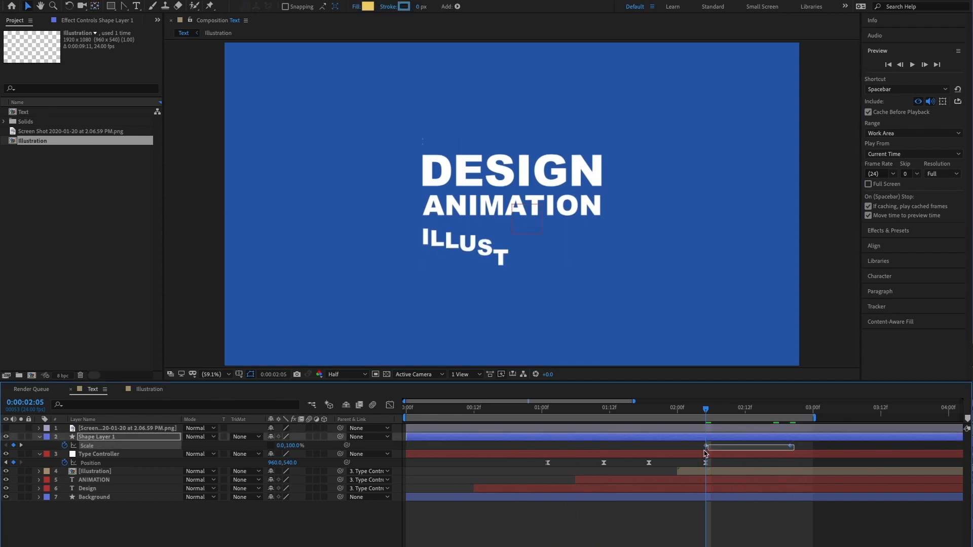
{"action": "right_click", "coordinate": [650, 396]}
{"action": "mouse_move", "coordinate": [719, 534]}
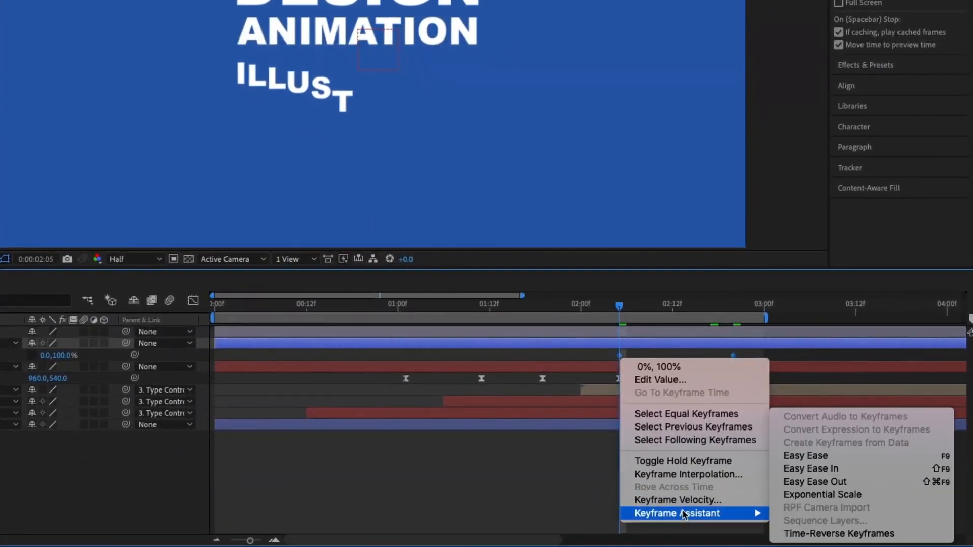
{"action": "left_click", "coordinate": [780, 469]}
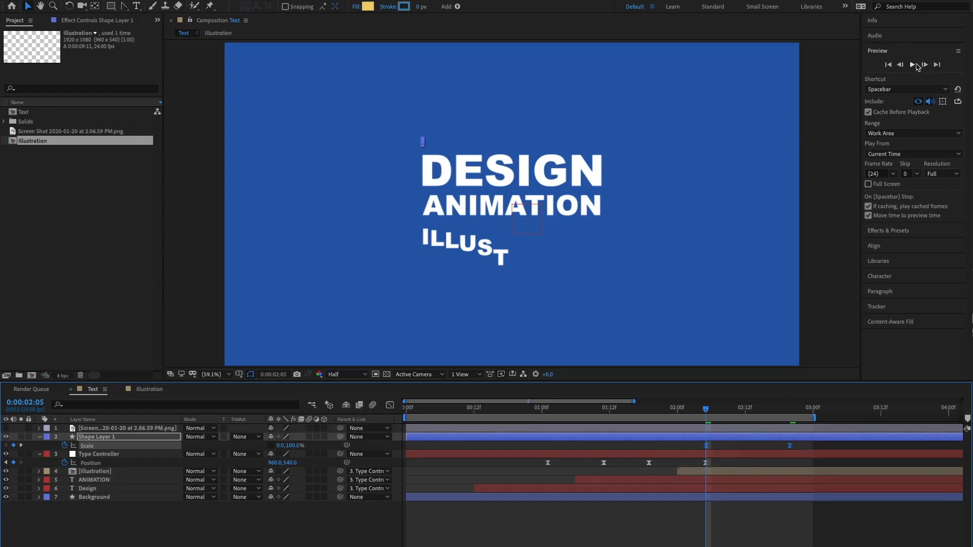
{"action": "left_click", "coordinate": [925, 64]}
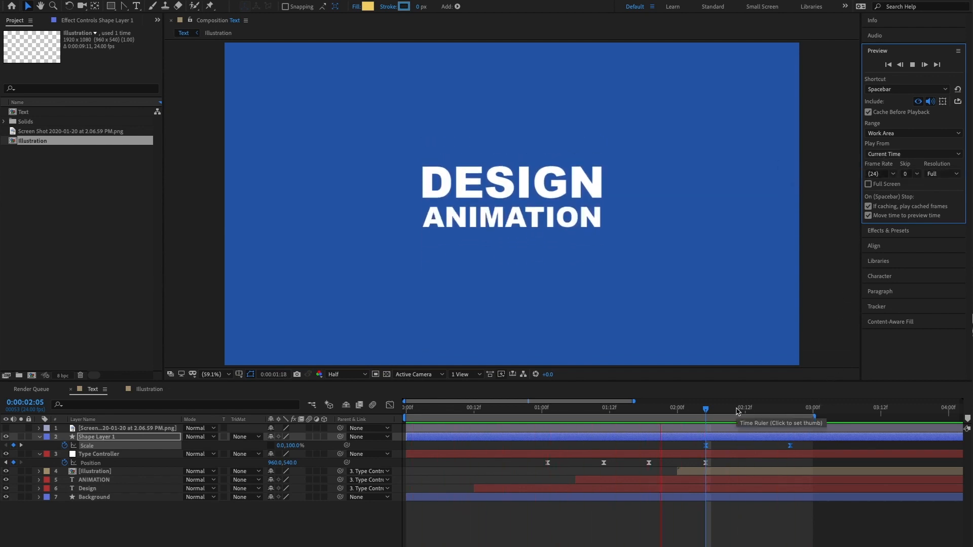
- In the Graph Editor, extend the last Scale keyframe's incoming ease handle to about halfway toward the first keyframe, and return to the layer timeline
{"action": "left_click", "coordinate": [737, 411]}
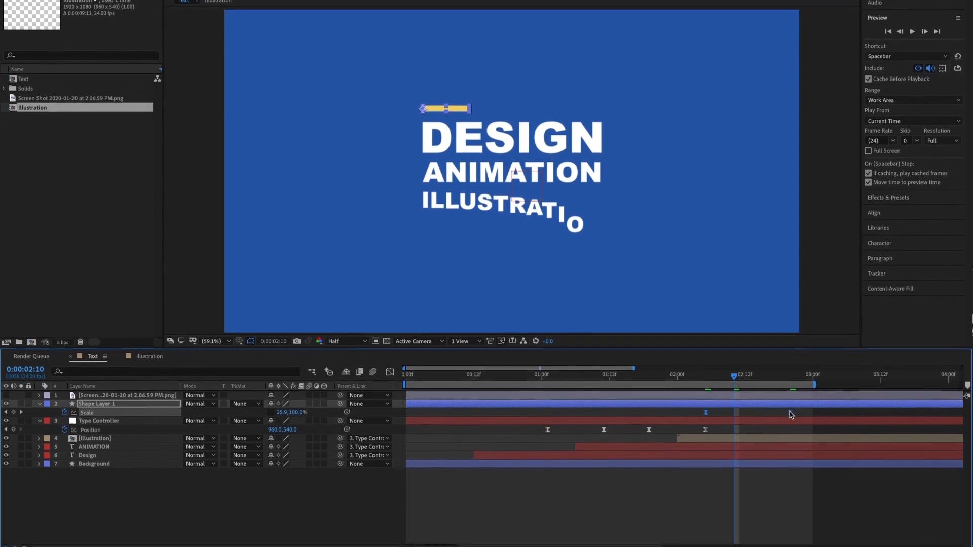
{"action": "left_click", "coordinate": [389, 365]}
{"action": "left_click_drag", "start_coordinate": [797, 514], "coordinate": [480, 404]}
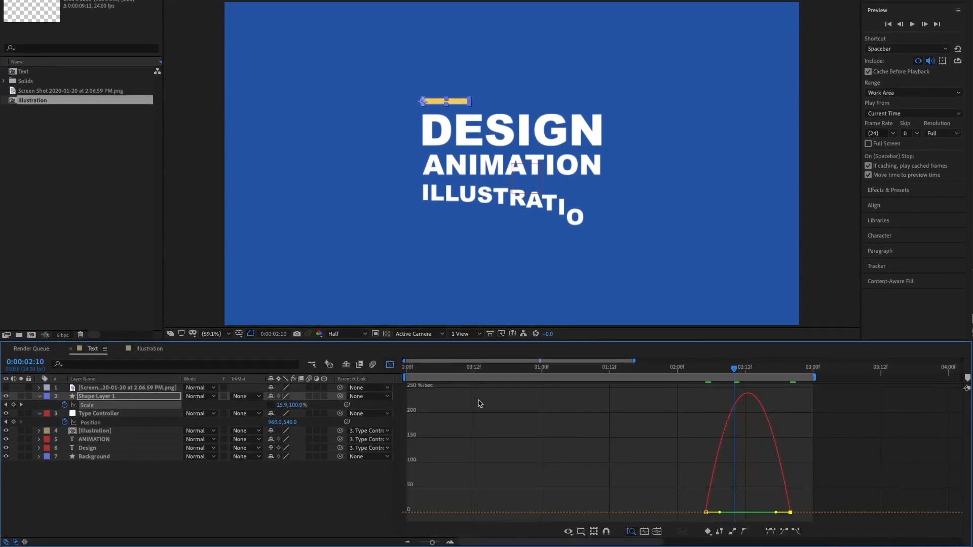
{"action": "left_click", "coordinate": [656, 533]}
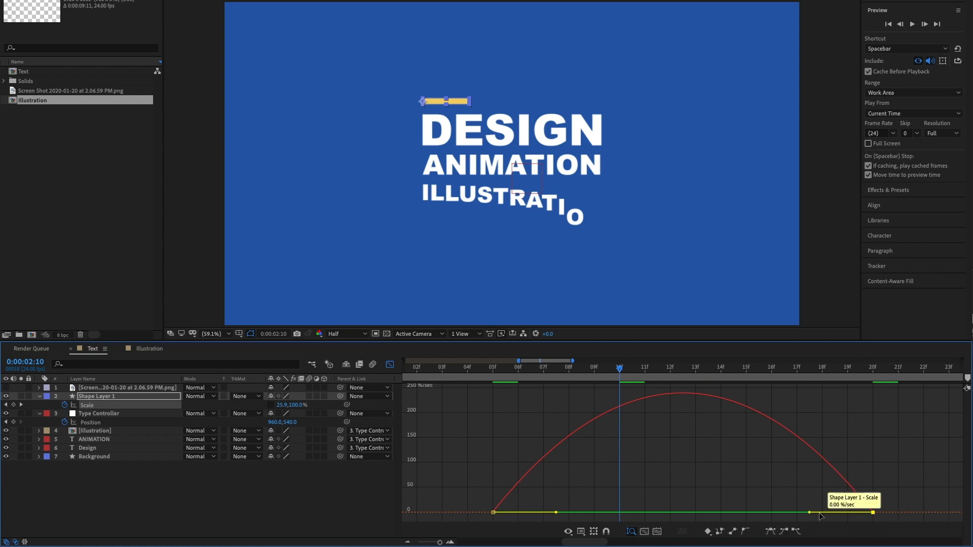
{"action": "left_click_drag", "start_coordinate": [809, 513], "coordinate": [671, 514]}
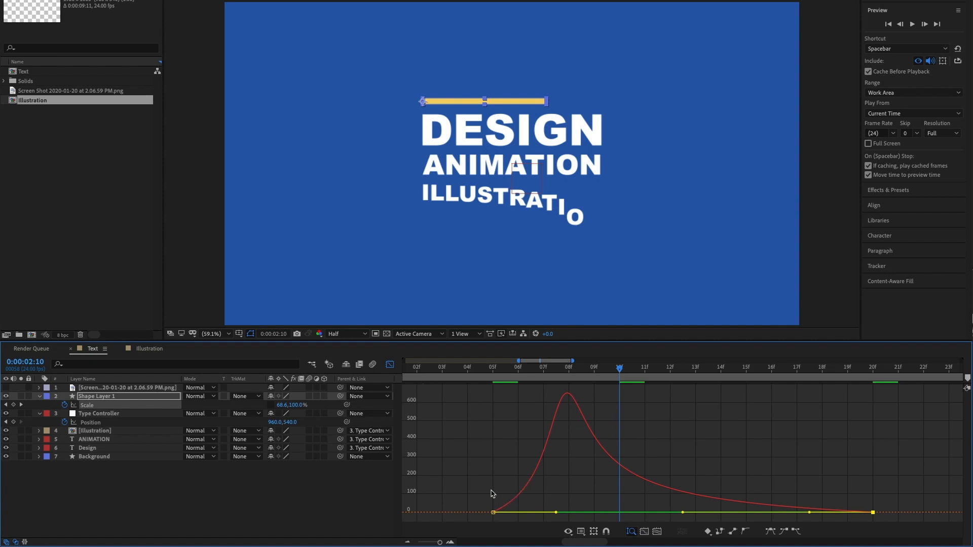
{"action": "left_click", "coordinate": [389, 366]}
{"action": "left_click_drag", "start_coordinate": [444, 542], "coordinate": [427, 543]}
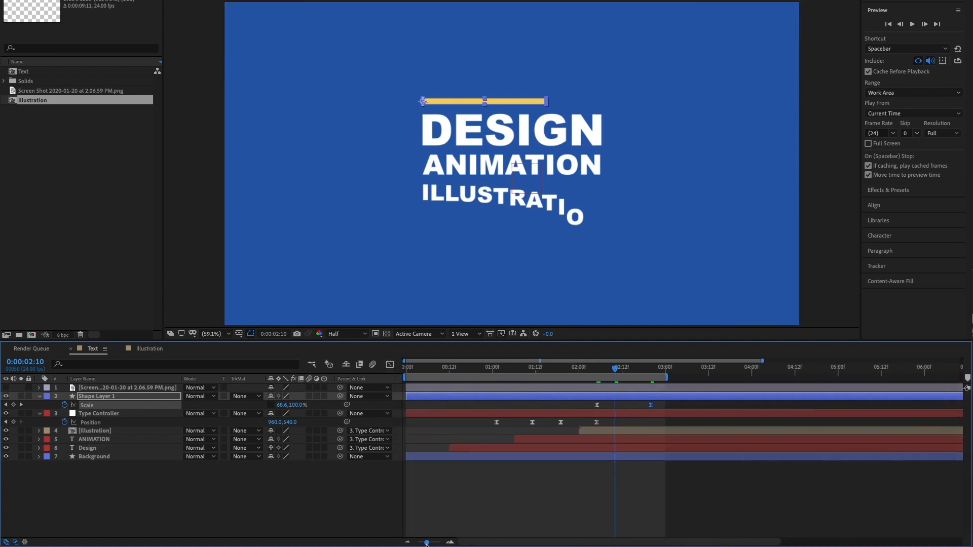
- Preview the bar's scale animation and look at Shape Layer 1's Position and other transform properties
{"action": "left_click", "coordinate": [913, 24]}
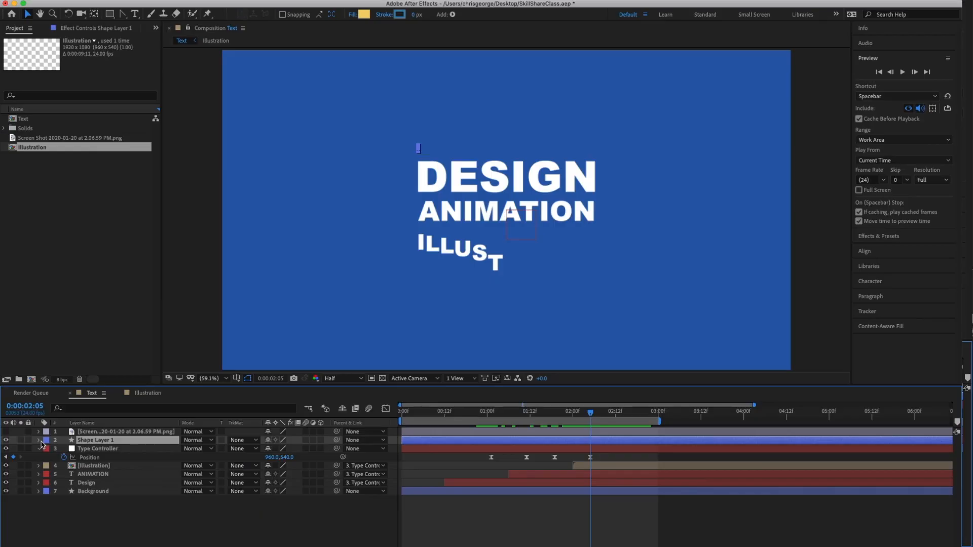
{"action": "key", "text": "p"}
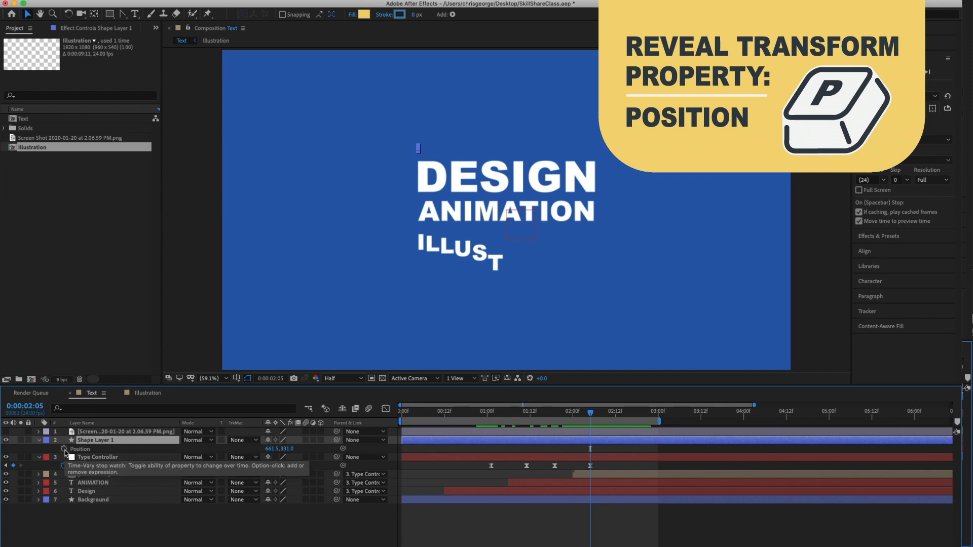
{"action": "left_click", "coordinate": [40, 440]}
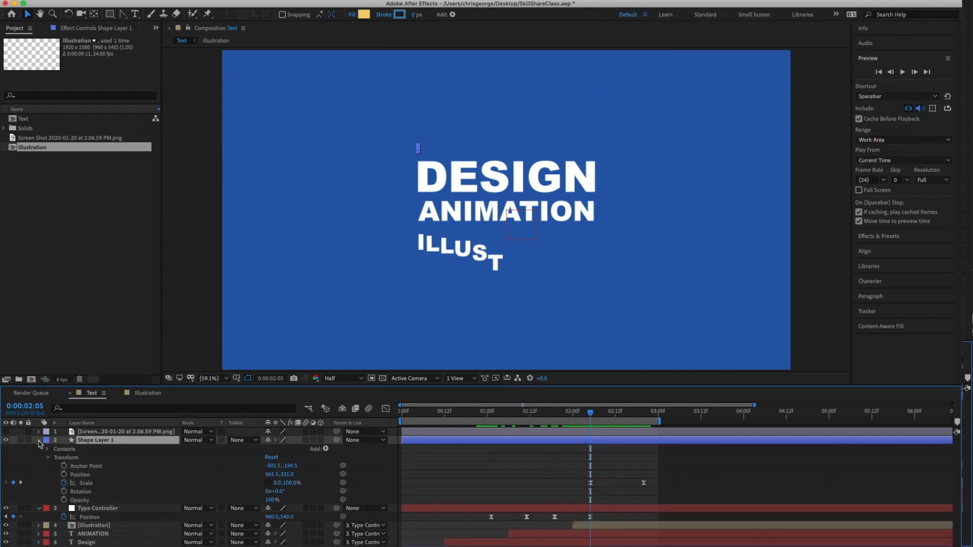
{"action": "left_click", "coordinate": [39, 441]}
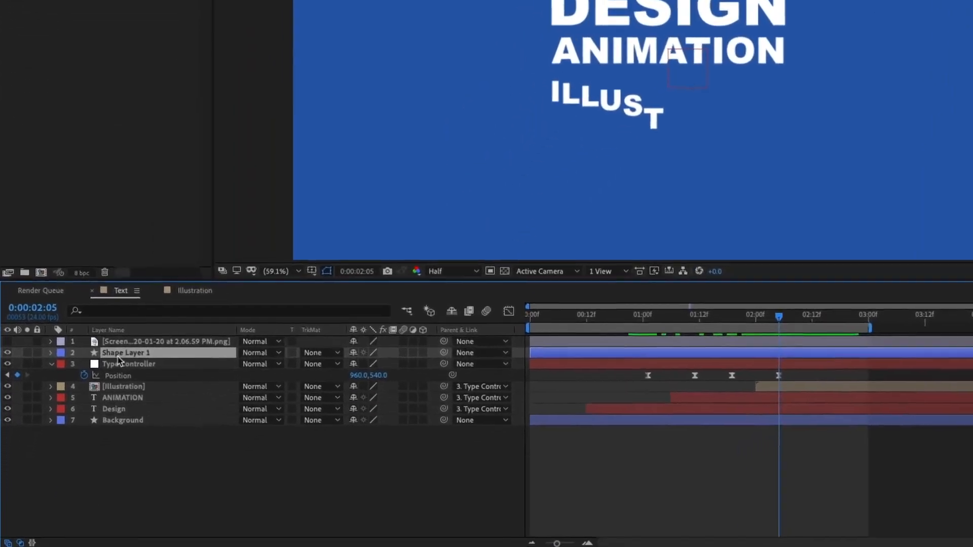
- Add a null object above Shape Layer 1 and rename it Bar Controller
{"action": "right_click", "coordinate": [102, 526]}
{"action": "mouse_move", "coordinate": [169, 401]}
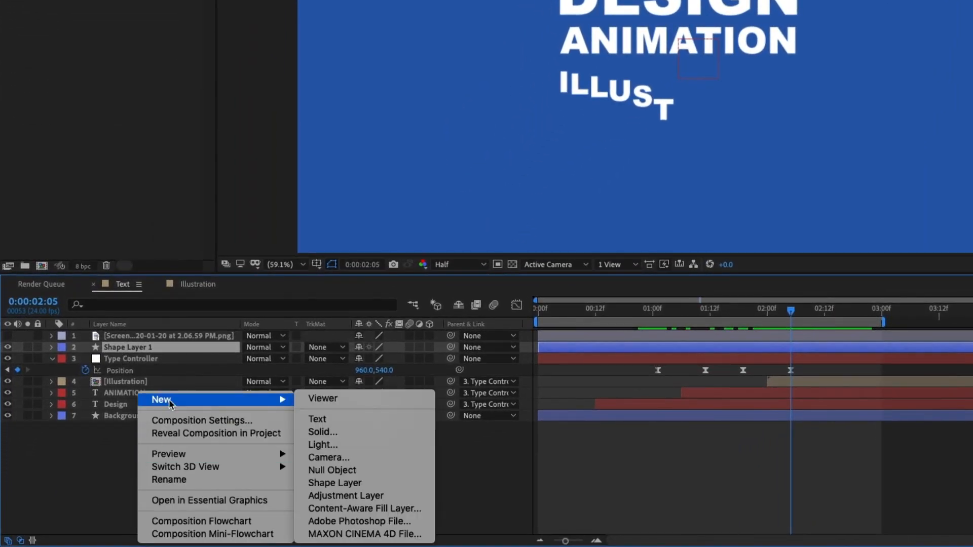
{"action": "left_click", "coordinate": [330, 471]}
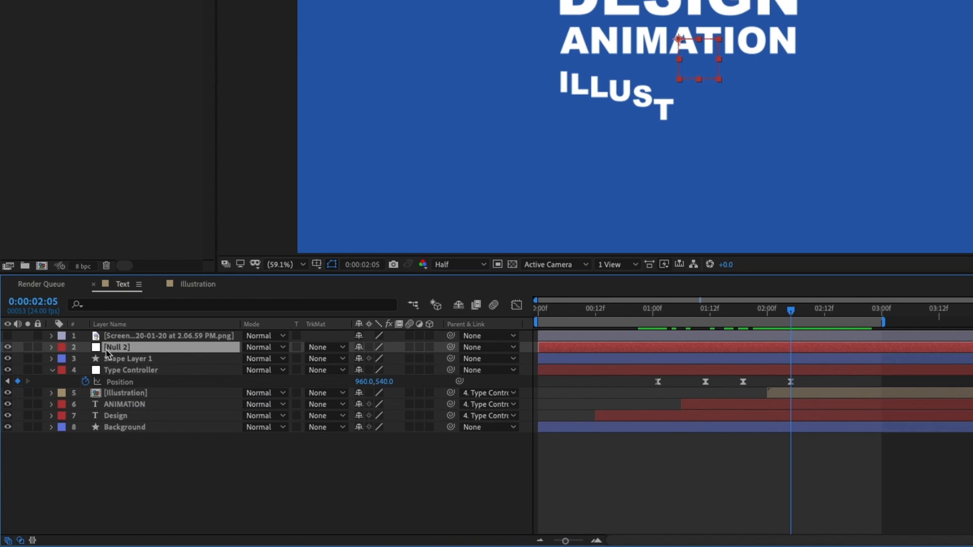
{"action": "key", "text": "Return"}
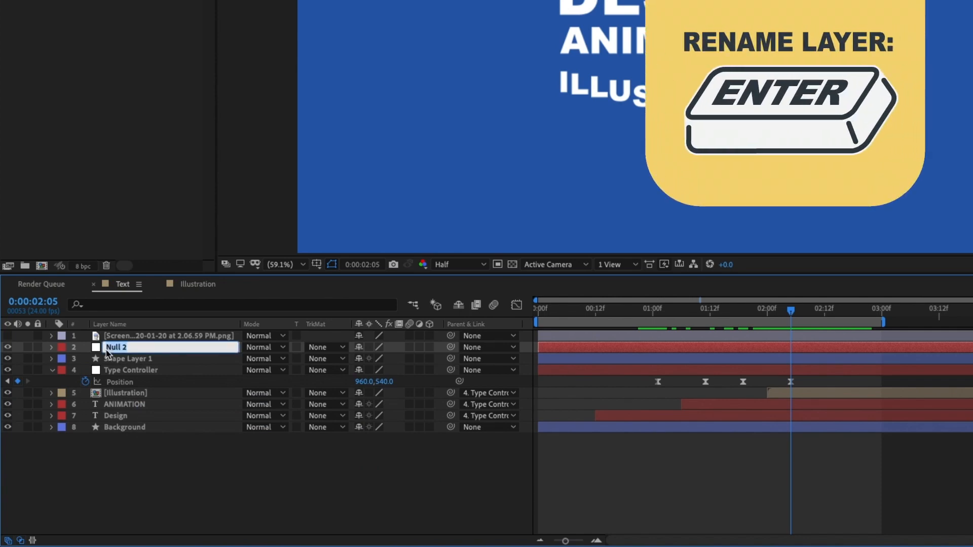
{"action": "type", "text": "Bar"}
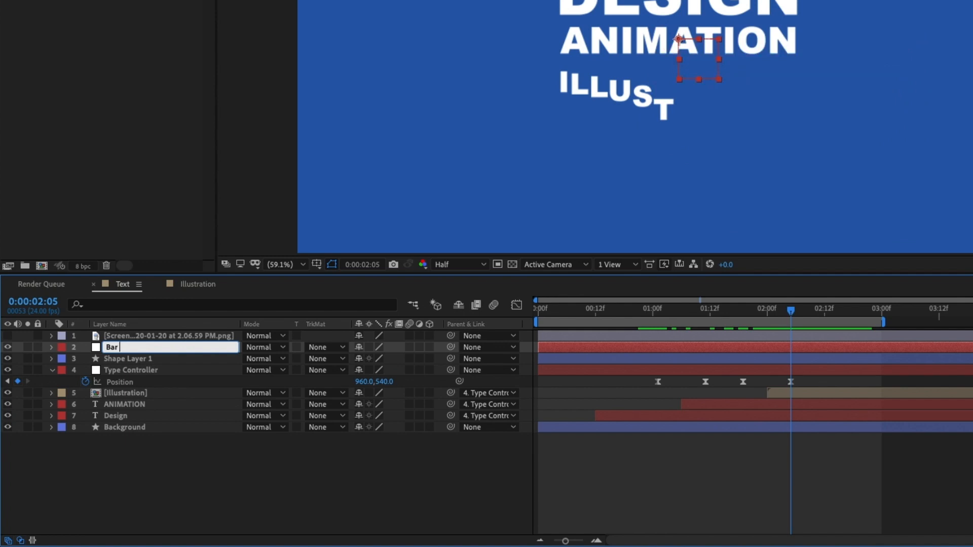
{"action": "type", "text": "ler"}
{"action": "key", "text": "Return"}
- At 0:00:02:22, move the Bar Controller null up onto the centre of the yellow bar
{"action": "left_click_drag", "start_coordinate": [791, 311], "coordinate": [873, 319]}
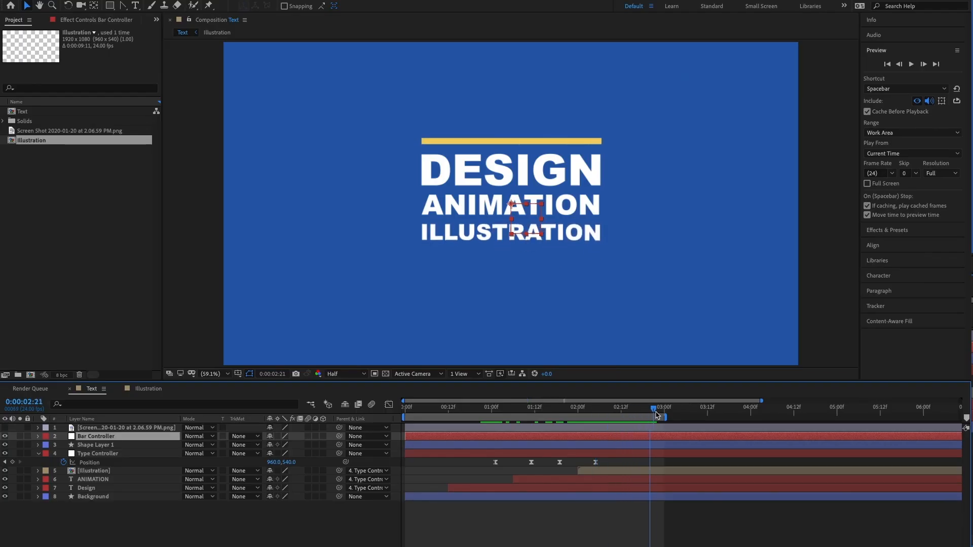
{"action": "left_click_drag", "start_coordinate": [657, 415], "coordinate": [658, 415]}
{"action": "left_click_drag", "start_coordinate": [513, 205], "coordinate": [510, 146]}
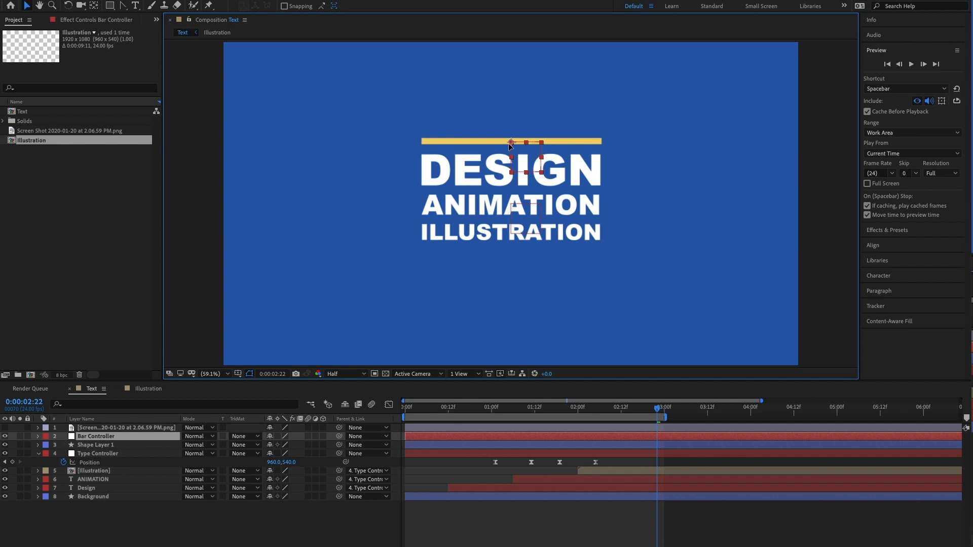
- Rename Shape Layer 1 as Bar and parent it to the Bar Controller null
{"action": "left_click", "coordinate": [101, 446]}
{"action": "key", "text": "Return"}
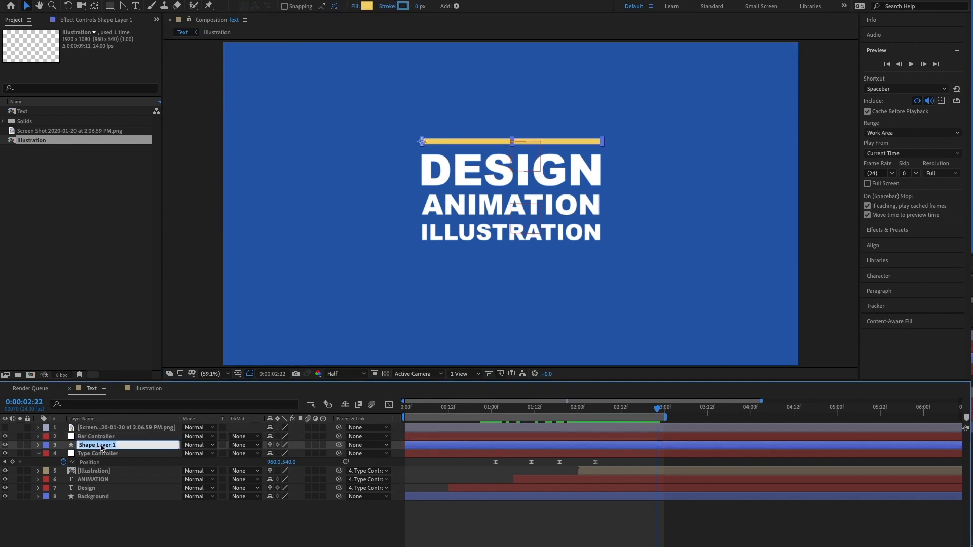
{"action": "type", "text": "Bar"}
{"action": "key", "text": "Return"}
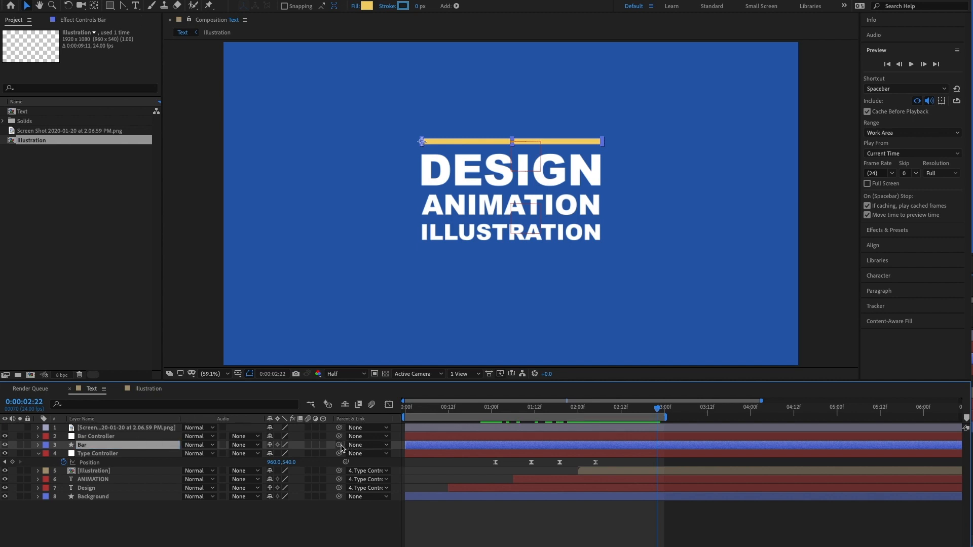
{"action": "left_click_drag", "start_coordinate": [296, 449], "coordinate": [101, 437]}
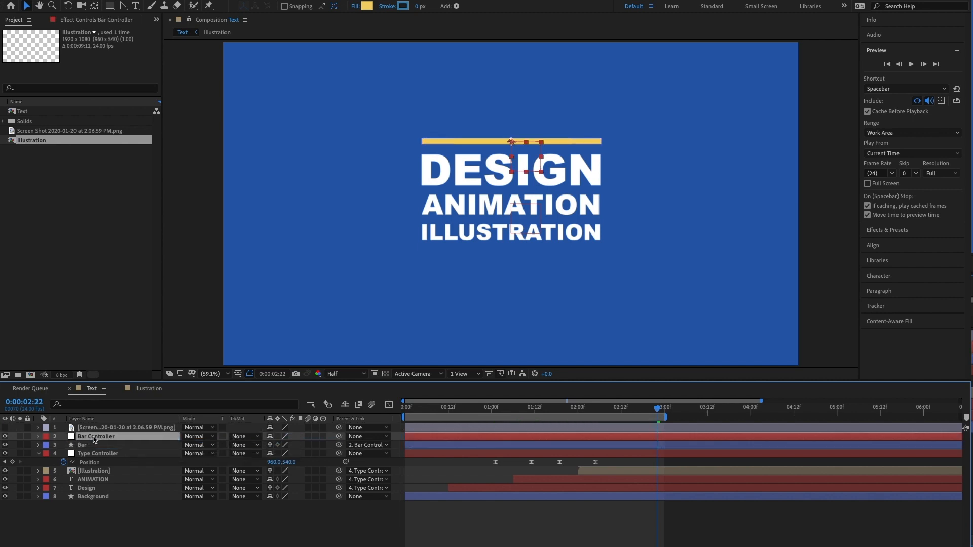
- Reveal the Bar Controller's Position property, test moving the bar vertically with it, and undo the move
{"action": "key", "text": "p"}
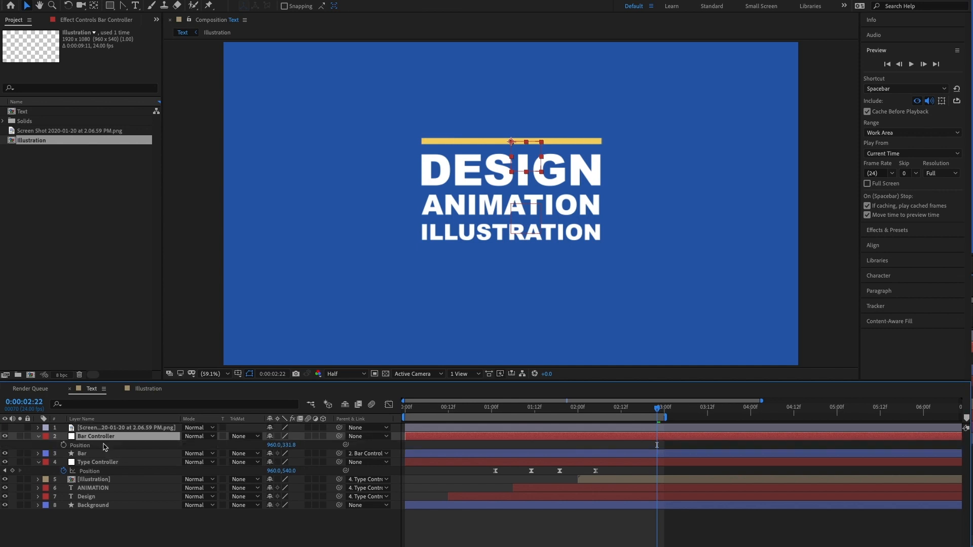
{"action": "left_click_drag", "start_coordinate": [287, 449], "coordinate": [424, 443]}
{"action": "key", "text": "super+z"}
- Extend the work area to about 0:00:04:12 and start Position keyframing on Bar Controller at the Bar's last Scale keyframe, 0:00:02:20
{"action": "left_click_drag", "start_coordinate": [593, 416], "coordinate": [797, 419]}
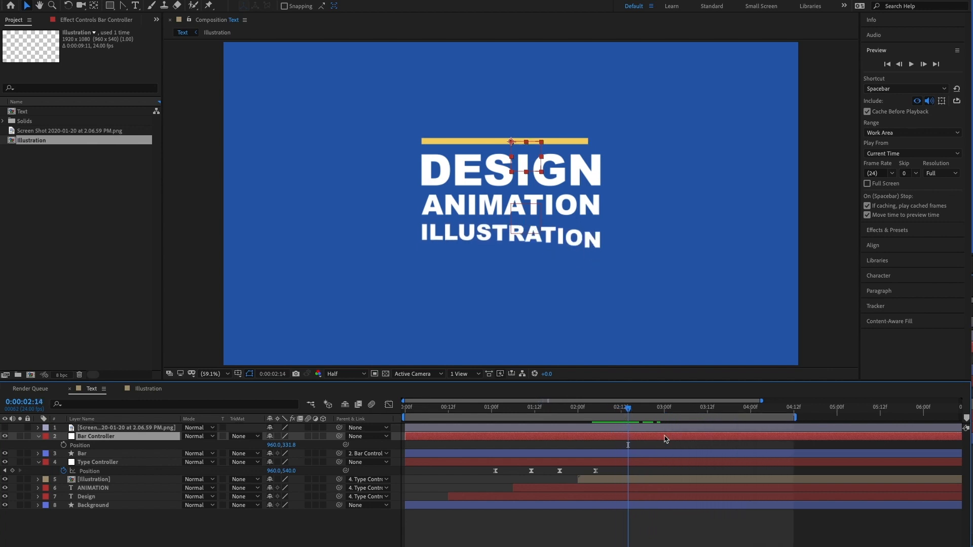
{"action": "left_click", "coordinate": [633, 454]}
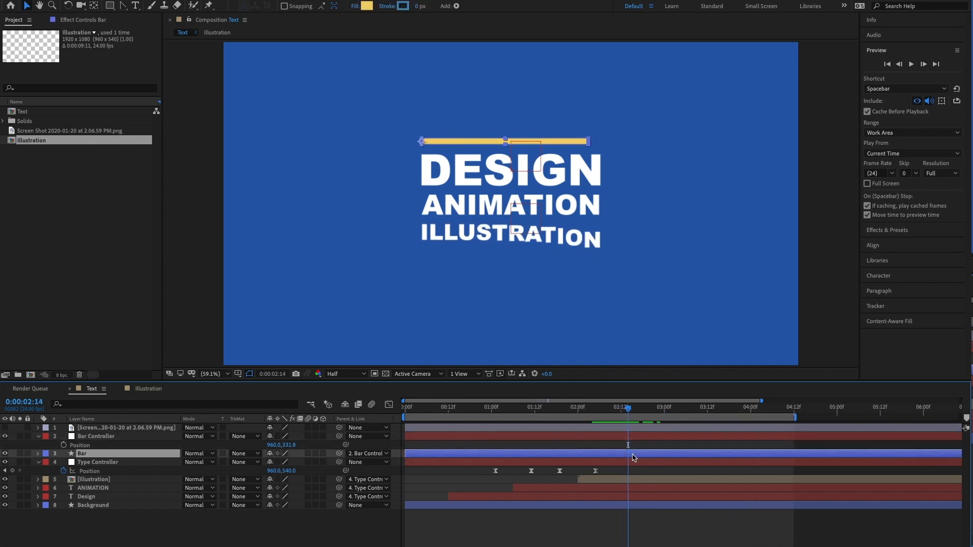
{"action": "key", "text": "u"}
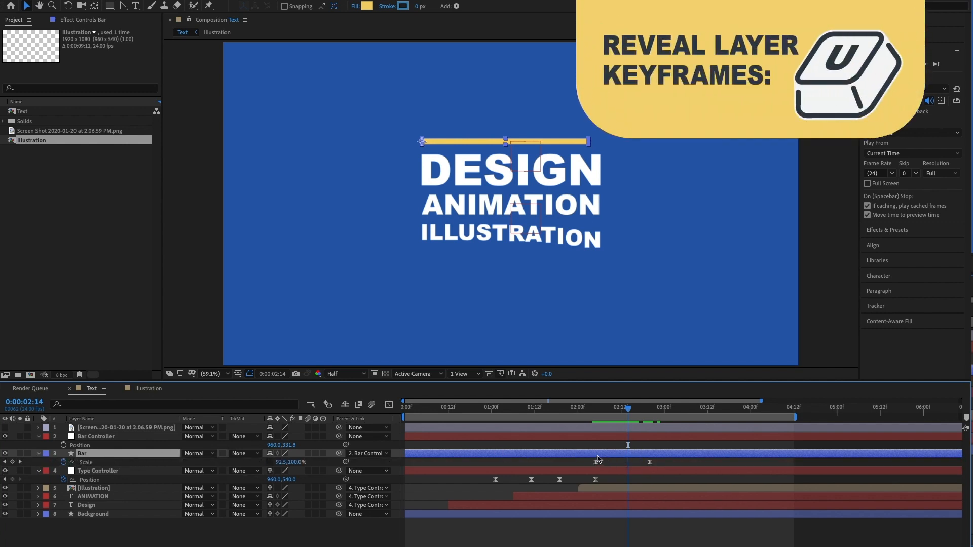
{"action": "left_click_drag", "start_coordinate": [596, 413], "coordinate": [654, 412]}
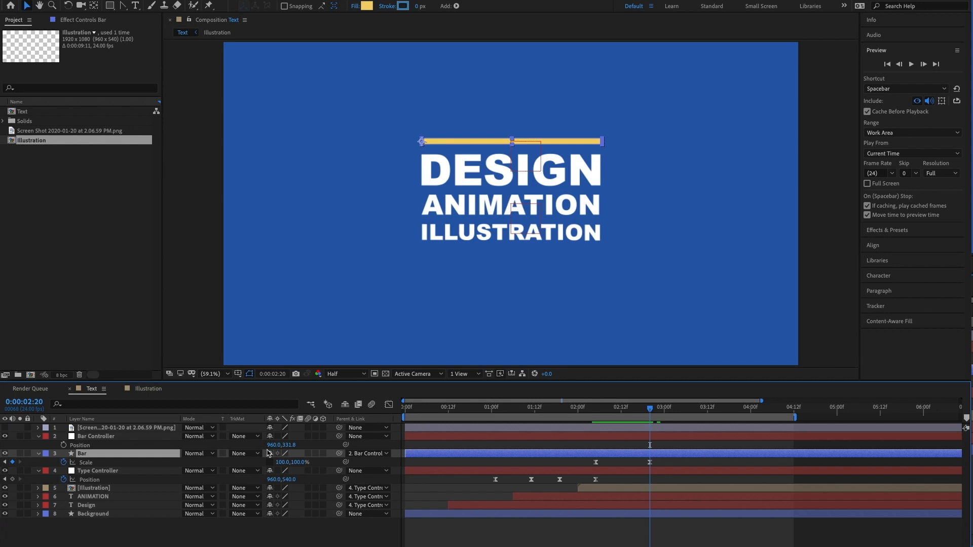
{"action": "left_click", "coordinate": [64, 446]}
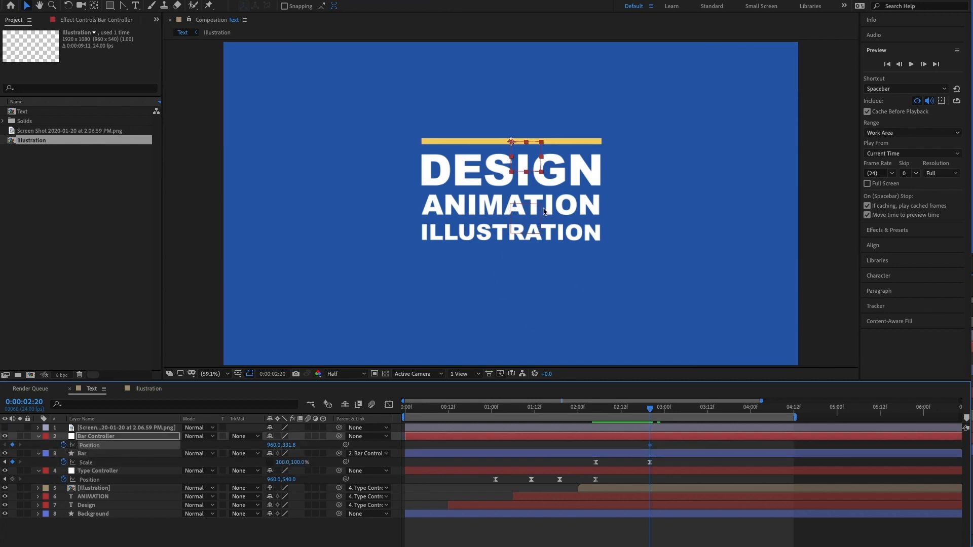
- At 0:00:03:12, set the Bar Controller's vertical position to 628.8, moving the bar down over the ILLUSTRATION line
{"action": "left_click_drag", "start_coordinate": [651, 413], "coordinate": [708, 417]}
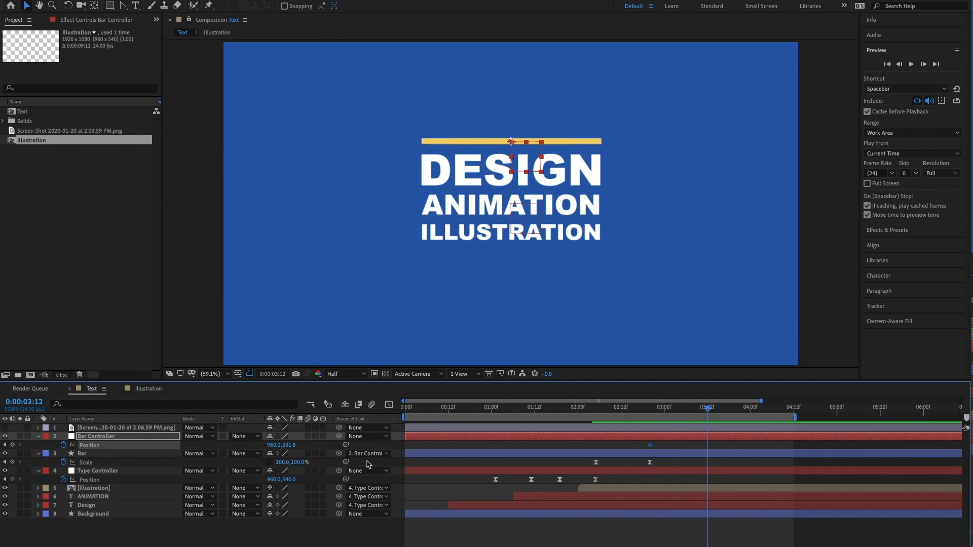
{"action": "left_click_drag", "start_coordinate": [291, 447], "coordinate": [431, 455]}
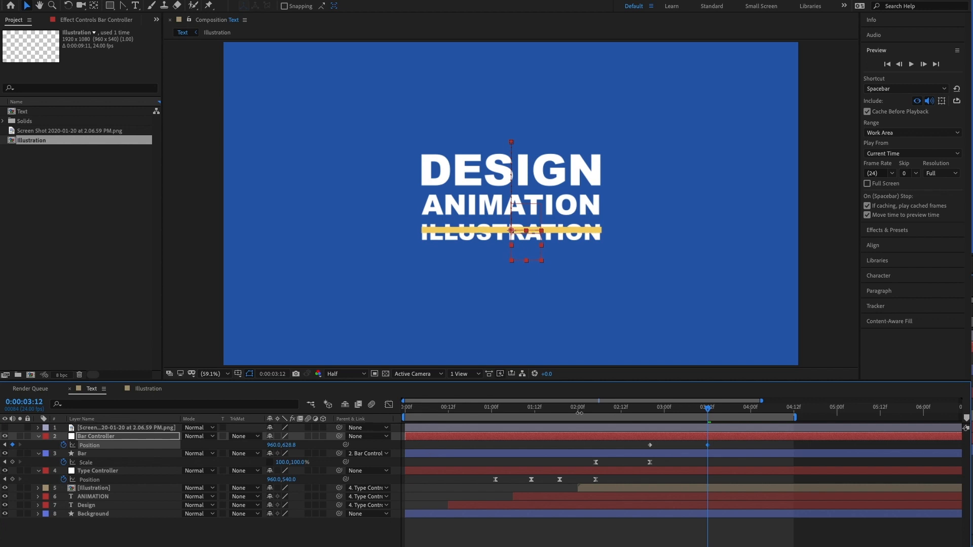
- At the Bar's last Scale keyframe, 0:00:02:20, set its horizontal scale to 99.5% to match the text's width
{"action": "scroll", "coordinate": [601, 231], "scroll_direction": "up", "scroll_amount": 3}
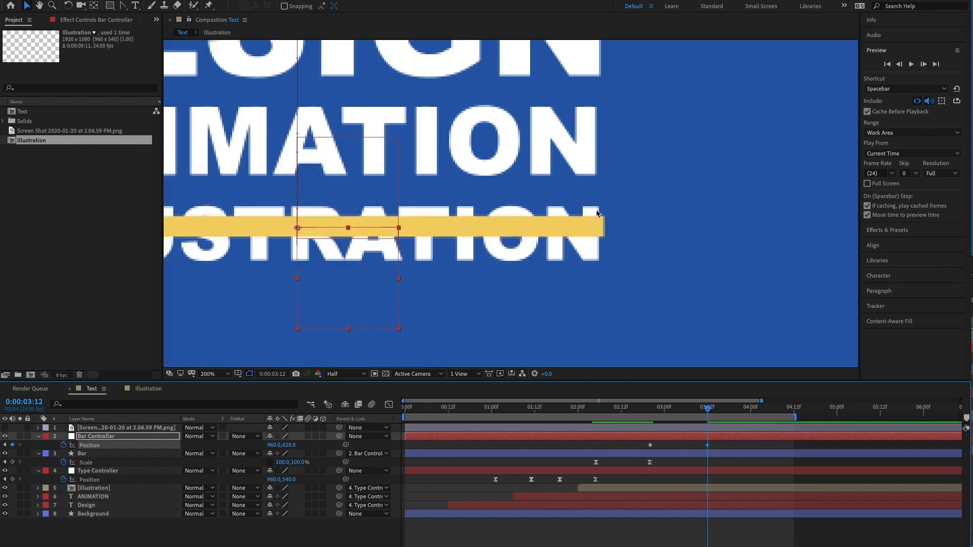
{"action": "scroll", "coordinate": [599, 151], "scroll_direction": "up", "scroll_amount": 1}
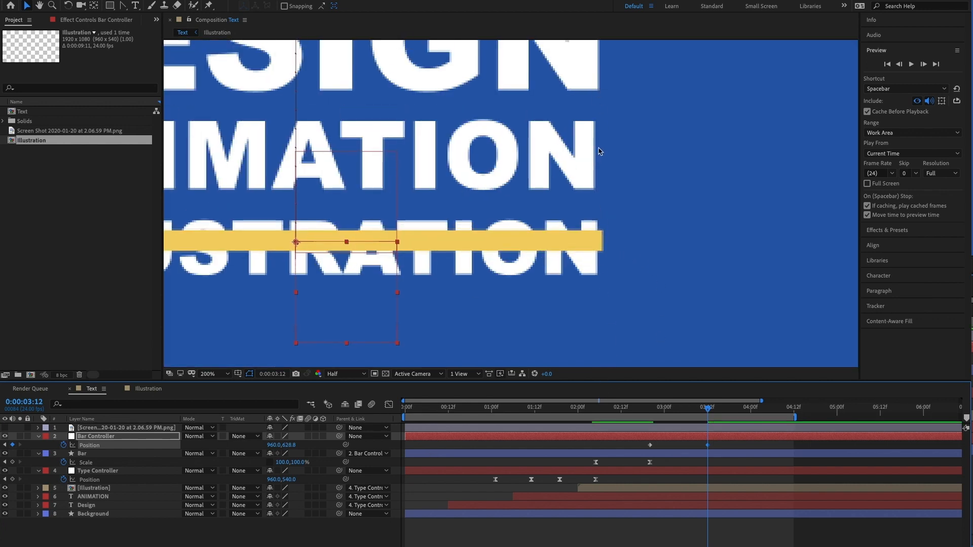
{"action": "left_click", "coordinate": [89, 453]}
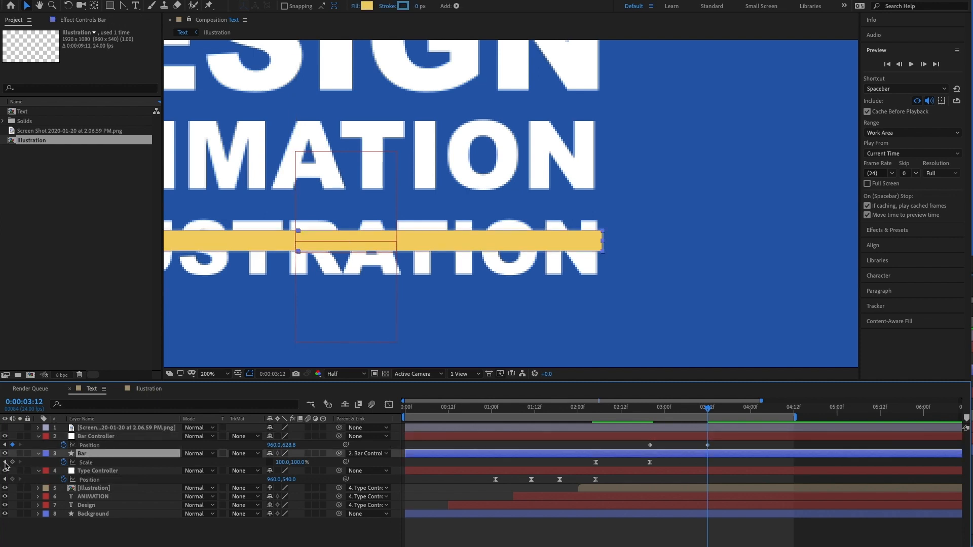
{"action": "left_click", "coordinate": [5, 463]}
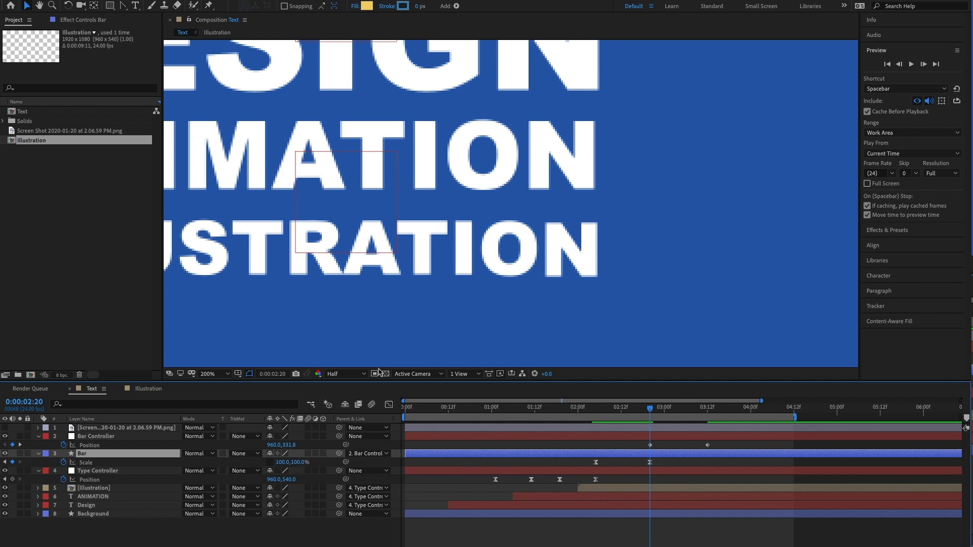
{"action": "left_click_drag", "start_coordinate": [608, 122], "coordinate": [610, 220]}
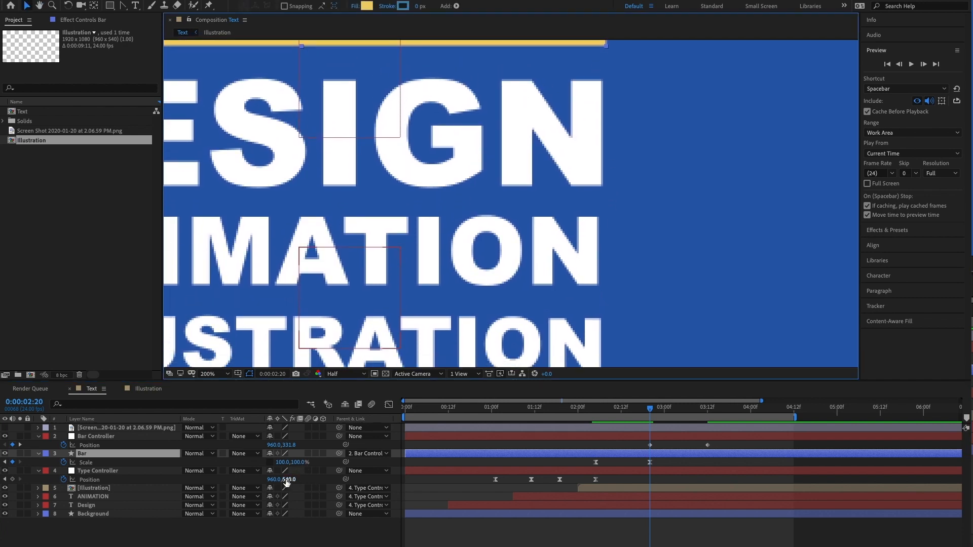
{"action": "left_click", "coordinate": [280, 462]}
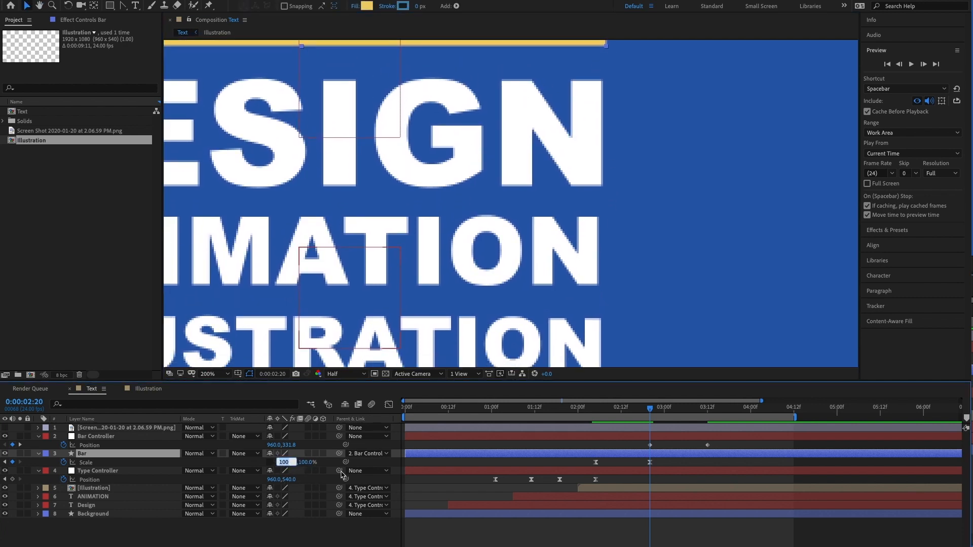
{"action": "type", "text": "99.5"}
{"action": "key", "text": "Return"}
- At 0:00:03:12, set the Bar Controller's vertical position to 696.8, placing the bar below ILLUSTRATION
{"action": "left_click_drag", "start_coordinate": [653, 411], "coordinate": [686, 410]}
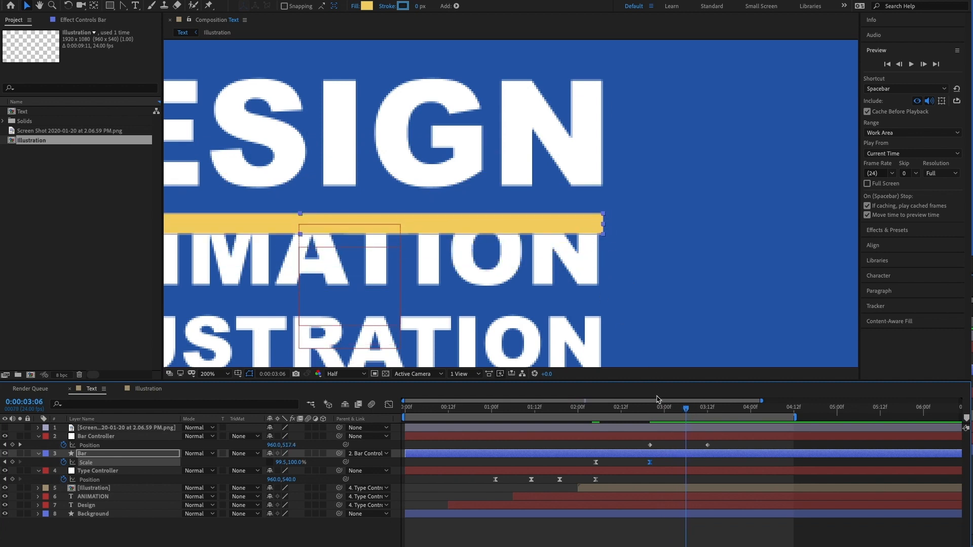
{"action": "left_click_drag", "start_coordinate": [690, 413], "coordinate": [711, 410]}
{"action": "scroll", "coordinate": [522, 266], "scroll_direction": "down", "scroll_amount": 1}
{"action": "left_click_drag", "start_coordinate": [521, 267], "coordinate": [560, 230]}
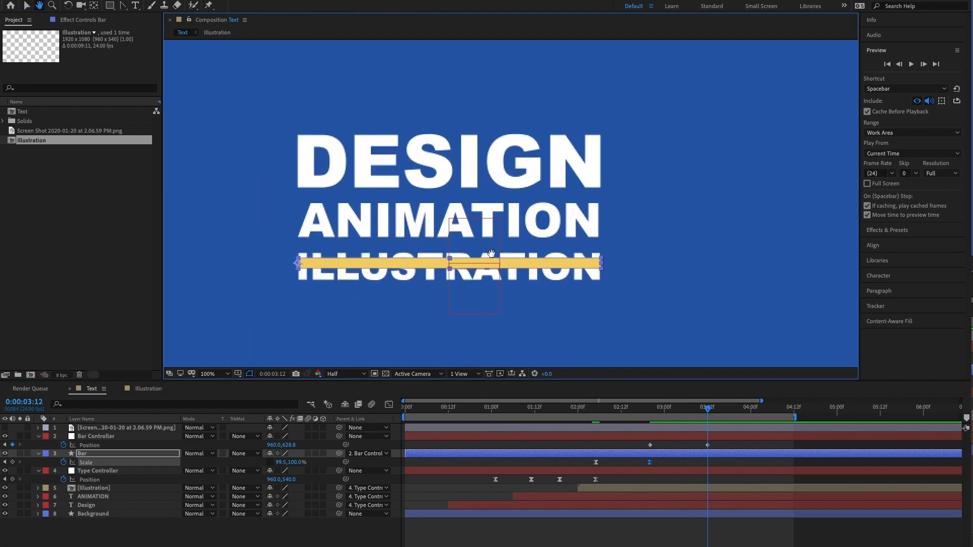
{"action": "left_click", "coordinate": [108, 437]}
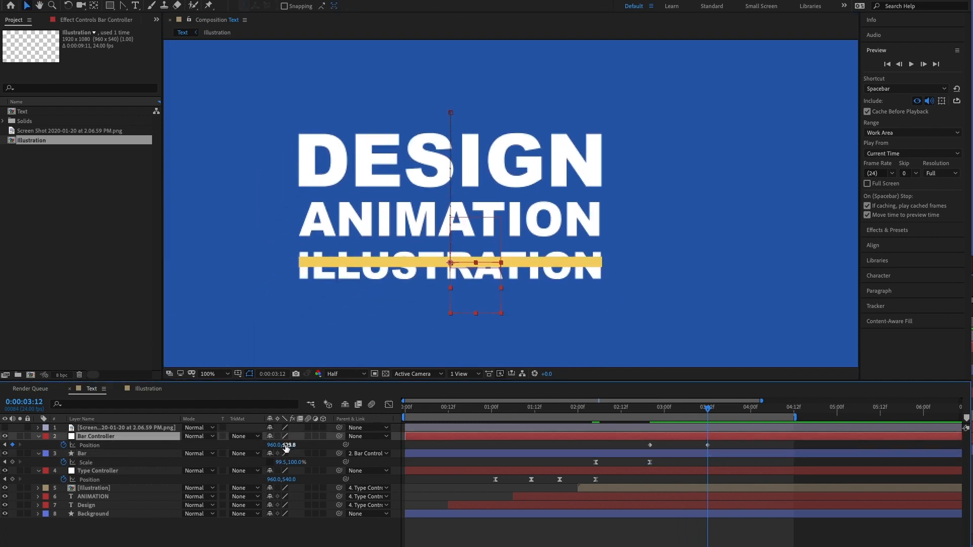
{"action": "left_click_drag", "start_coordinate": [290, 445], "coordinate": [322, 445]}
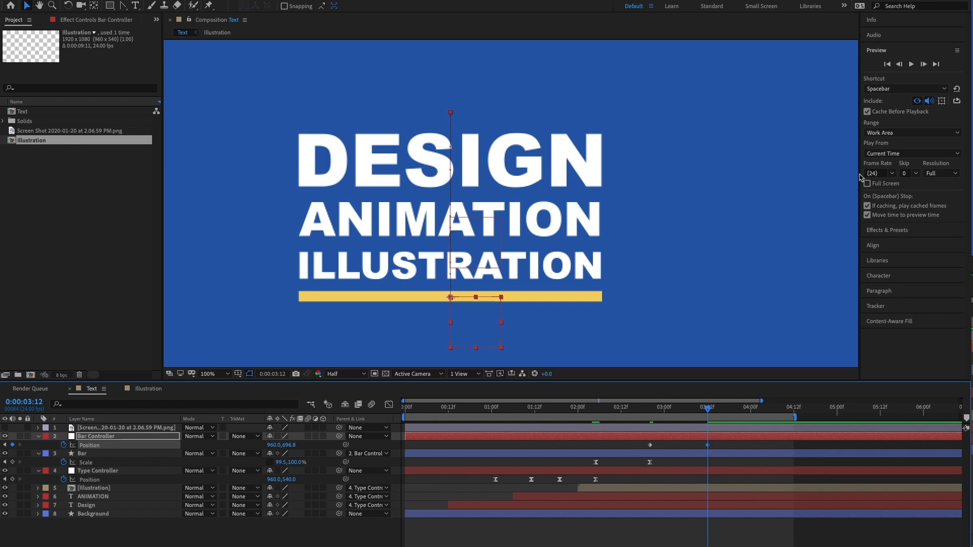
- Fit the whole composition in the viewer and preview the bar's movement from above DESIGN to below ILLUSTRATION
{"action": "left_click", "coordinate": [678, 280]}
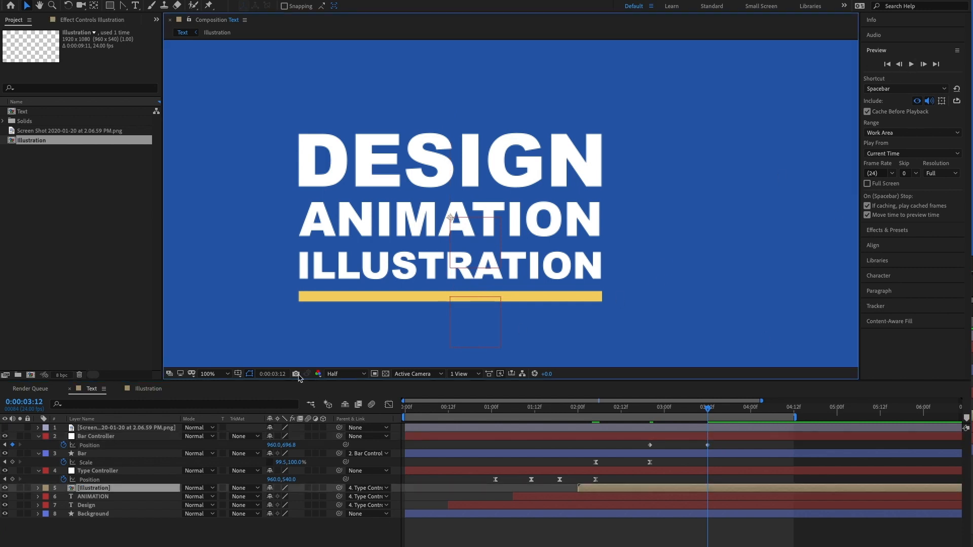
{"action": "left_click", "coordinate": [210, 374]}
{"action": "left_click", "coordinate": [219, 396]}
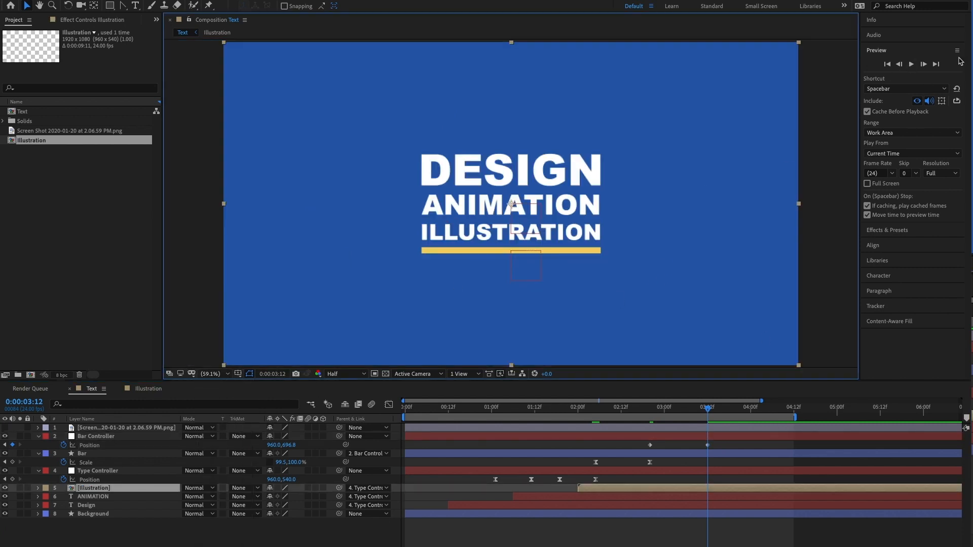
{"action": "left_click", "coordinate": [910, 64]}
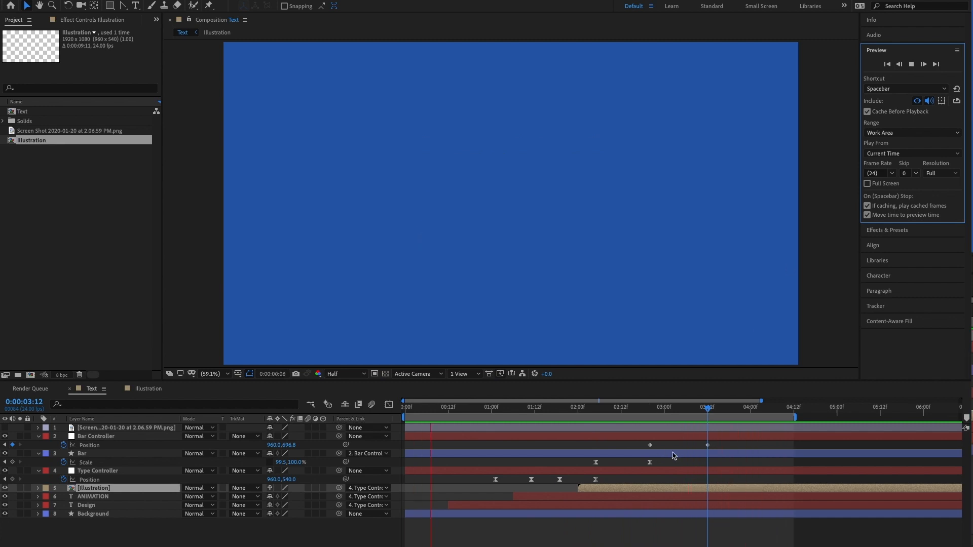
{"action": "mouse_move", "coordinate": [659, 408]}
{"action": "left_mouse_down"}
{"action": "mouse_move", "coordinate": [702, 409]}
{"action": "mouse_move", "coordinate": [663, 409]}
{"action": "mouse_move", "coordinate": [675, 410]}
{"action": "left_mouse_up"}
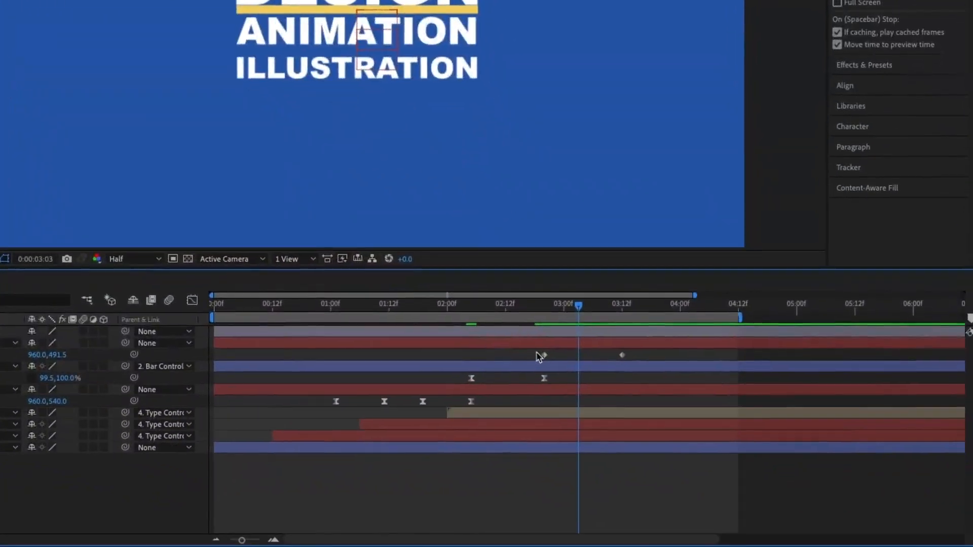
- Apply Easy Ease to both Position keyframes of the Bar Controller
{"action": "left_click_drag", "start_coordinate": [644, 444], "coordinate": [699, 451]}
{"action": "left_click_drag", "start_coordinate": [611, 362], "coordinate": [624, 358]}
{"action": "right_click", "coordinate": [622, 356]}
{"action": "mouse_move", "coordinate": [662, 513]}
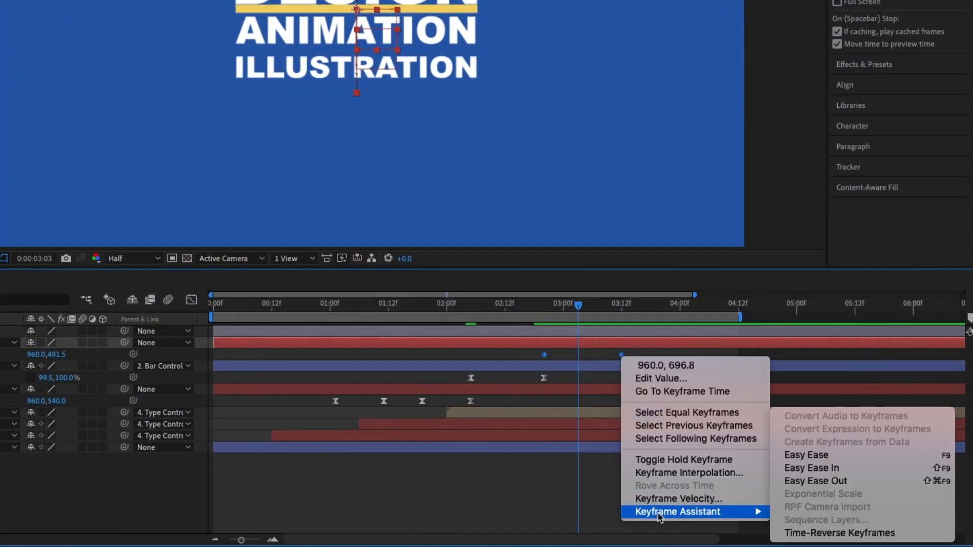
{"action": "left_click", "coordinate": [781, 457]}
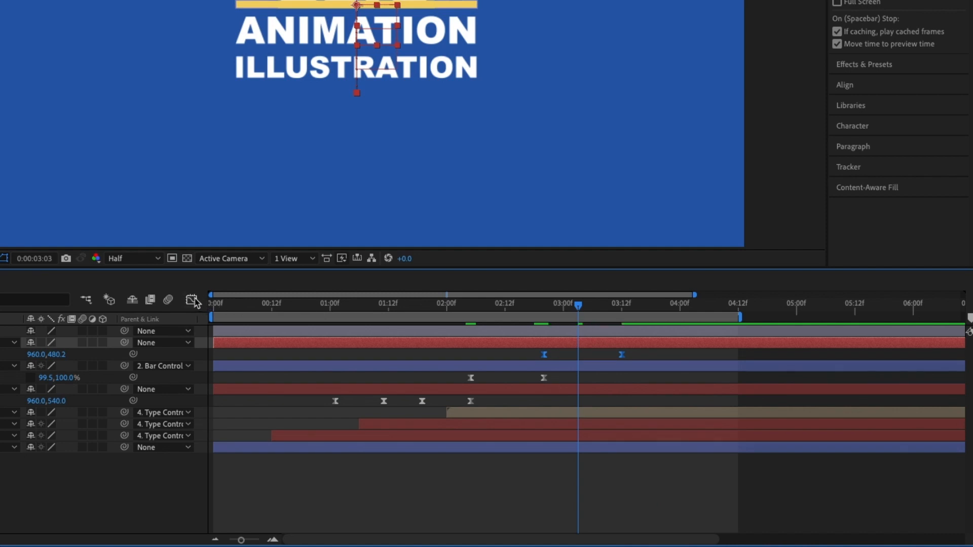
- In the speed graph, pull both Bar Controller keyframe influences toward the middle to form a sharp peak of over 6000 px/sec
{"action": "left_click", "coordinate": [192, 300]}
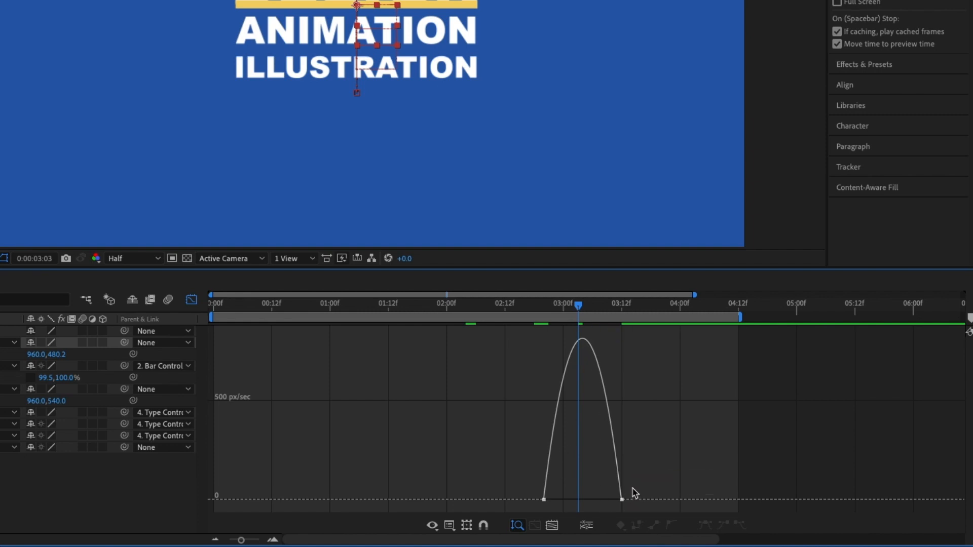
{"action": "left_click_drag", "start_coordinate": [639, 494], "coordinate": [609, 507]}
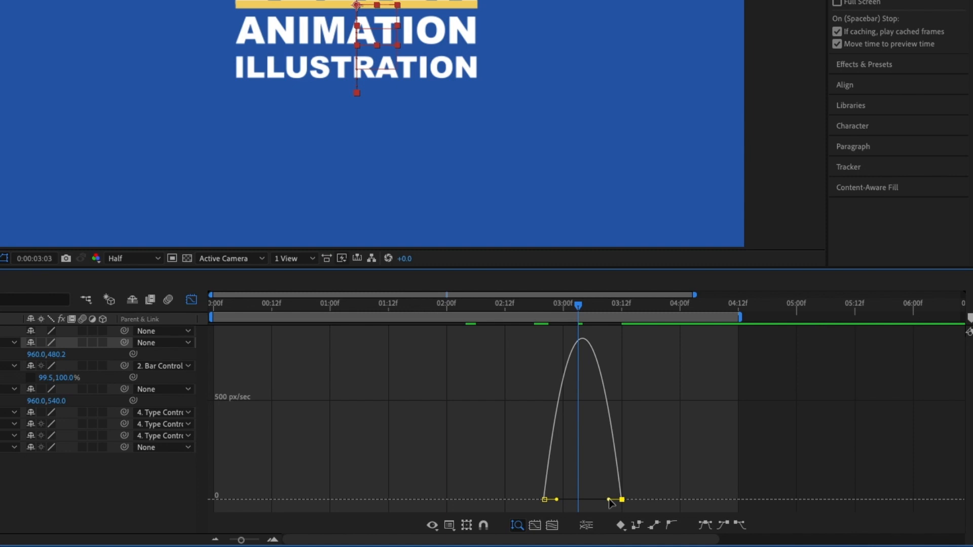
{"action": "left_click_drag", "start_coordinate": [609, 502], "coordinate": [580, 503]}
{"action": "left_click", "coordinate": [638, 496]}
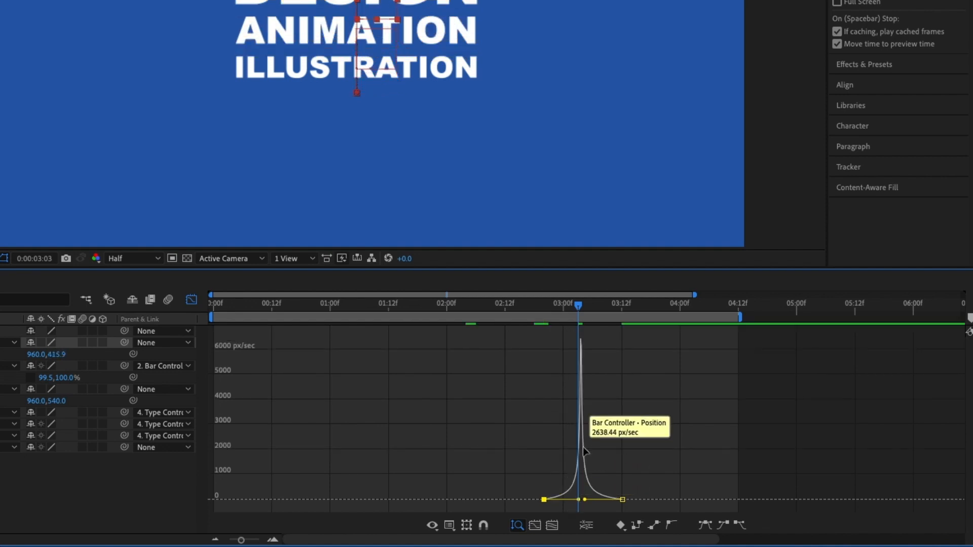
- Preview the bar's eased movement from above DESIGN to below ILLUSTRATION and leave the Graph Editor
{"action": "left_click_drag", "start_coordinate": [581, 309], "coordinate": [624, 320]}
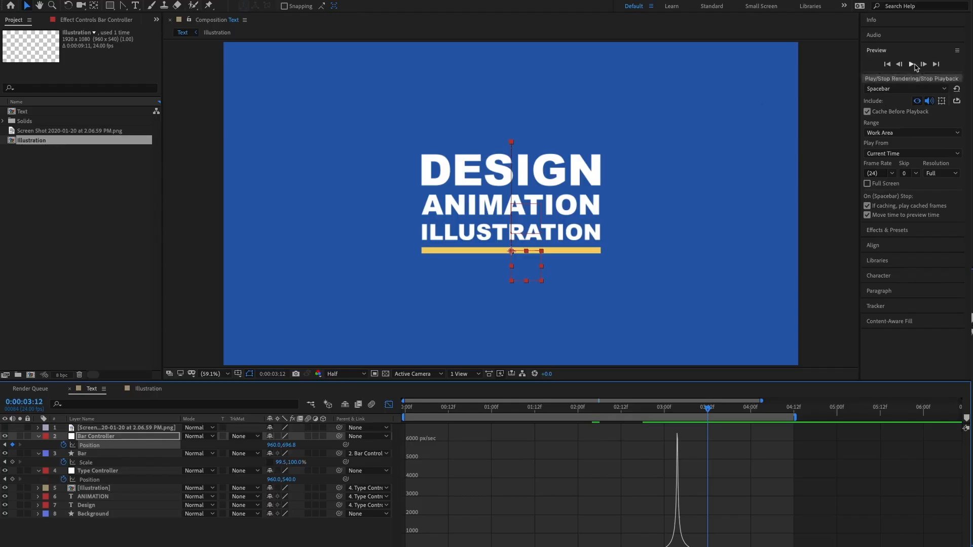
{"action": "key", "text": "space"}
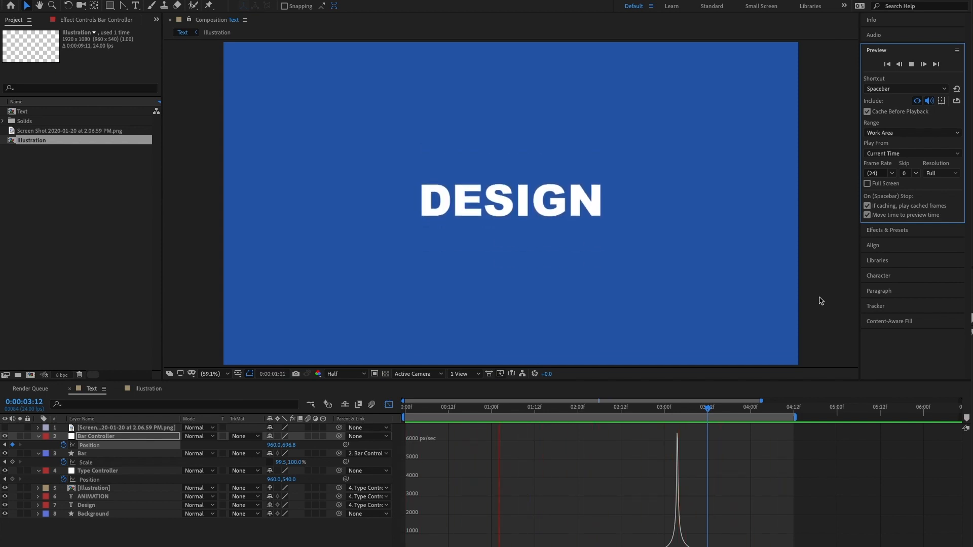
{"action": "left_click", "coordinate": [389, 405]}
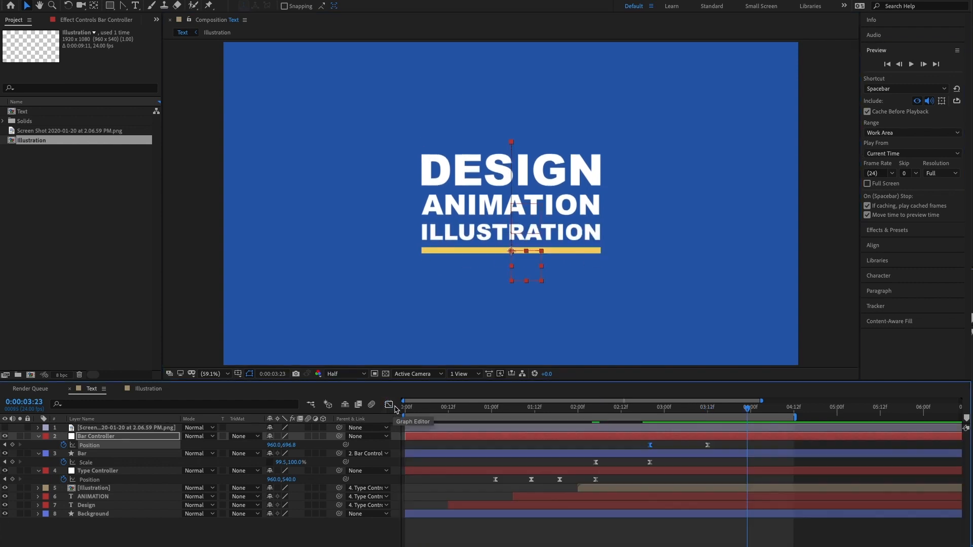
- At 0:00:02:20, add a new shape layer directly above the Type Controller and name it BlueFill
{"action": "left_click_drag", "start_coordinate": [632, 412], "coordinate": [651, 422]}
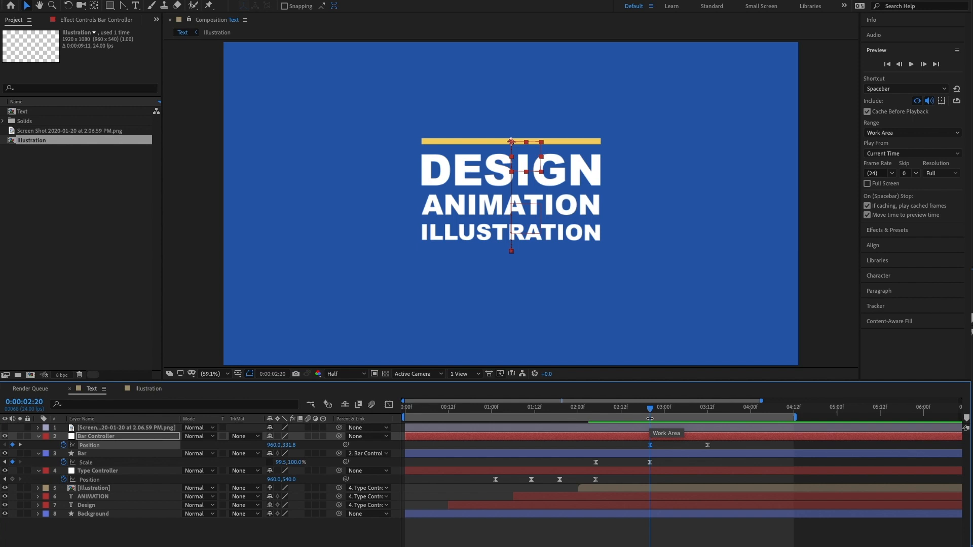
{"action": "left_click", "coordinate": [106, 455]}
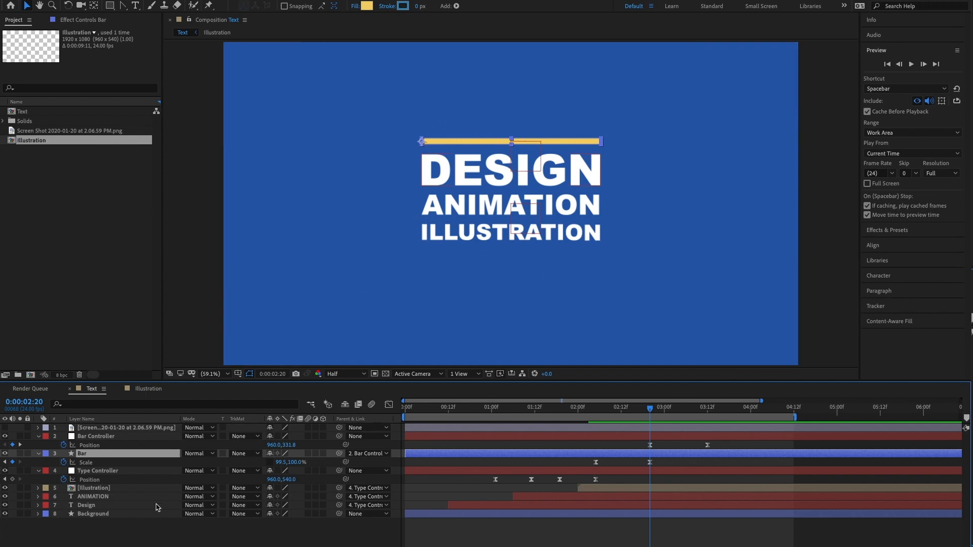
{"action": "left_click", "coordinate": [111, 471]}
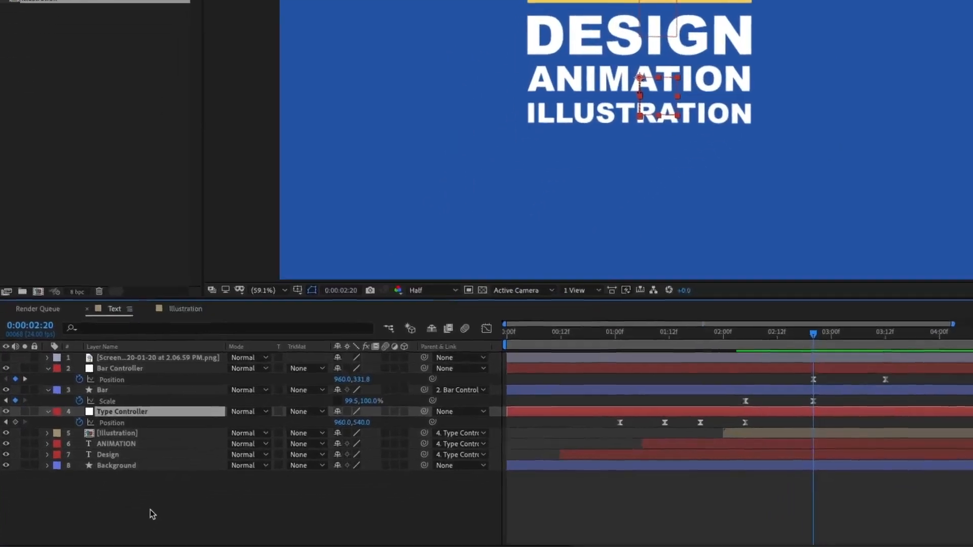
{"action": "right_click", "coordinate": [152, 411]}
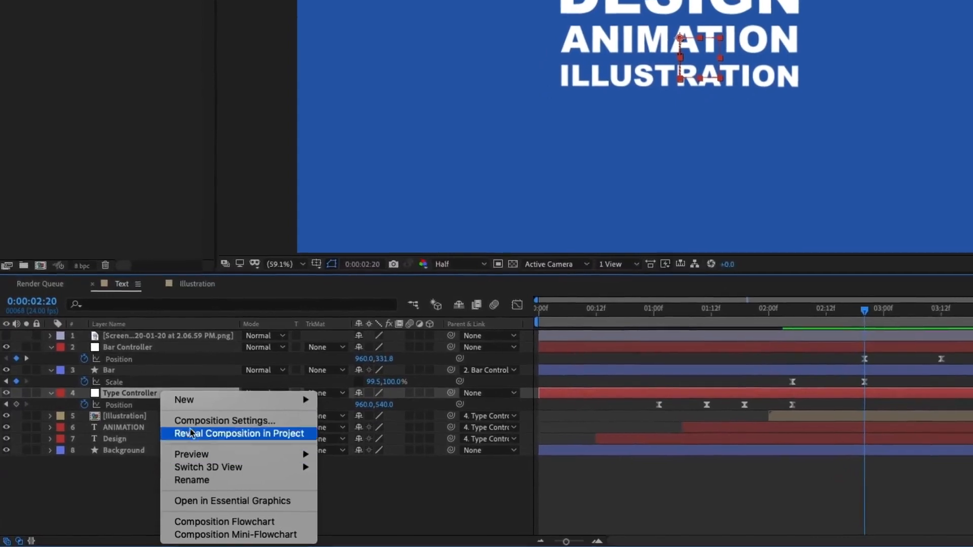
{"action": "mouse_move", "coordinate": [183, 418]}
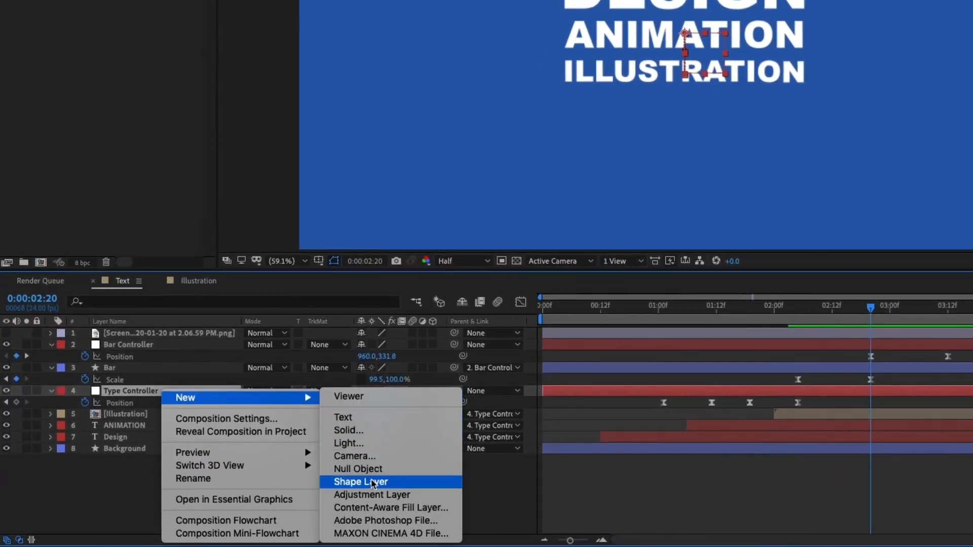
{"action": "left_click", "coordinate": [350, 483]}
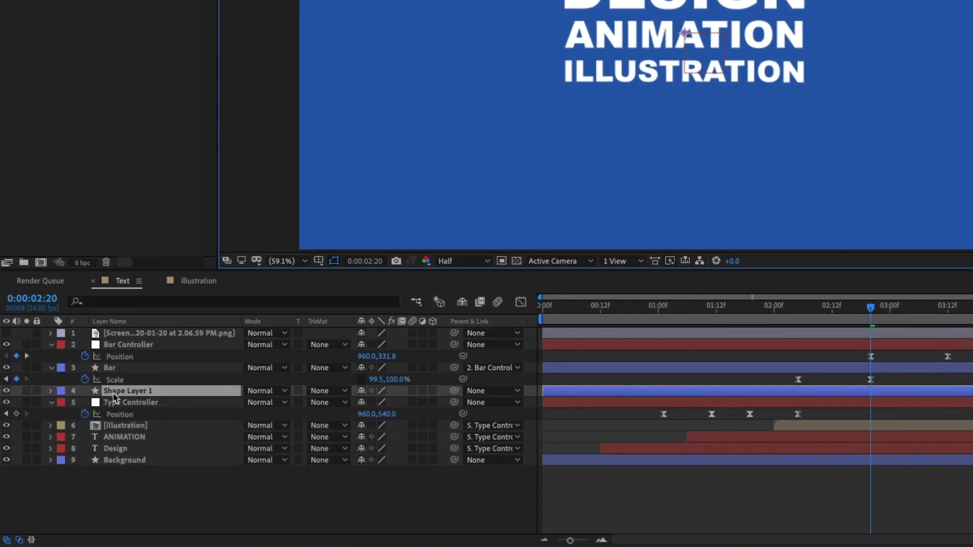
{"action": "key", "text": "Return"}
{"action": "type", "text": "BlueFill"}
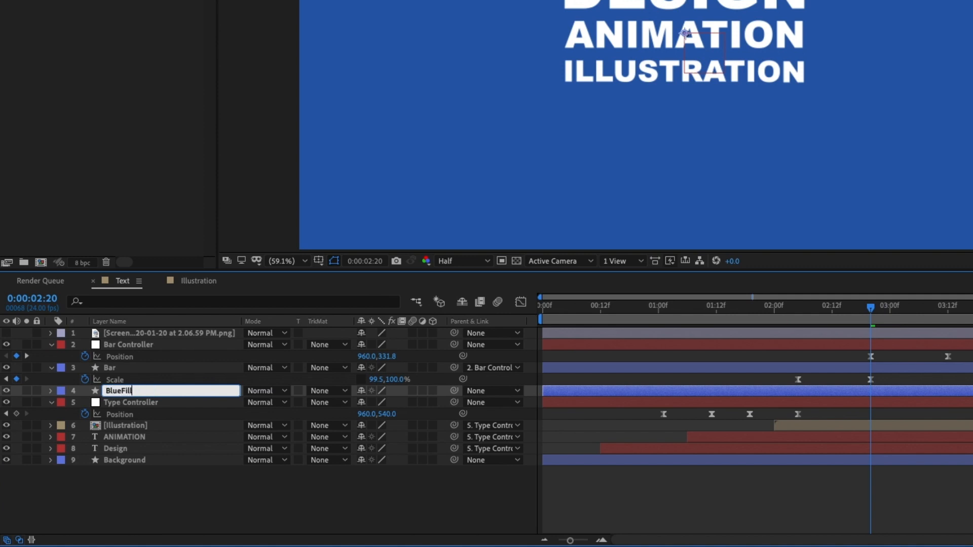
{"action": "key", "text": "Return"}
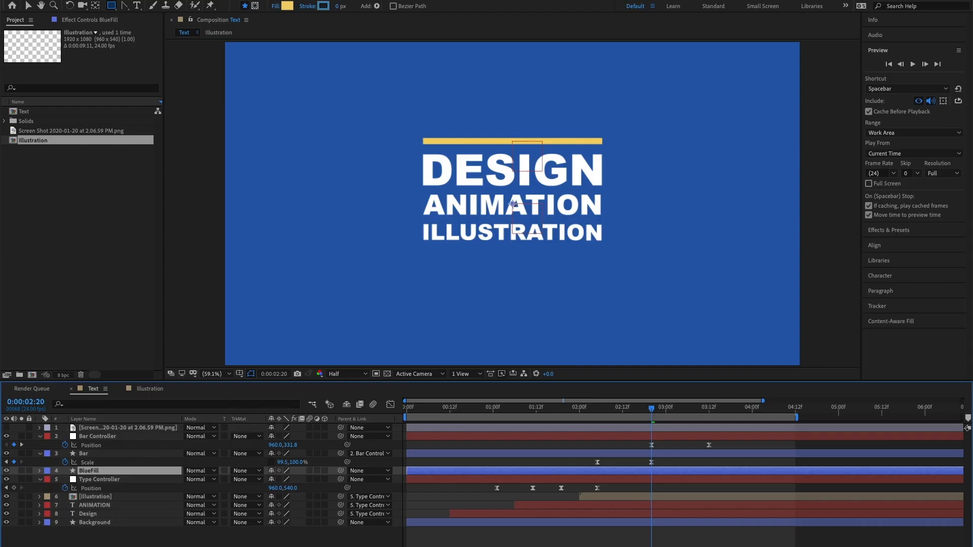
- On BlueFill, draw a rectangle covering all three text lines and set its fill to the background blue
{"action": "left_click", "coordinate": [111, 8]}
{"action": "mouse_move", "coordinate": [418, 140]}
{"action": "left_mouse_down"}
{"action": "mouse_move", "coordinate": [489, 212]}
{"action": "mouse_move", "coordinate": [535, 238]}
{"action": "mouse_move", "coordinate": [608, 251]}
{"action": "left_mouse_up"}
{"action": "left_click_drag", "start_coordinate": [607, 251], "coordinate": [607, 252]}
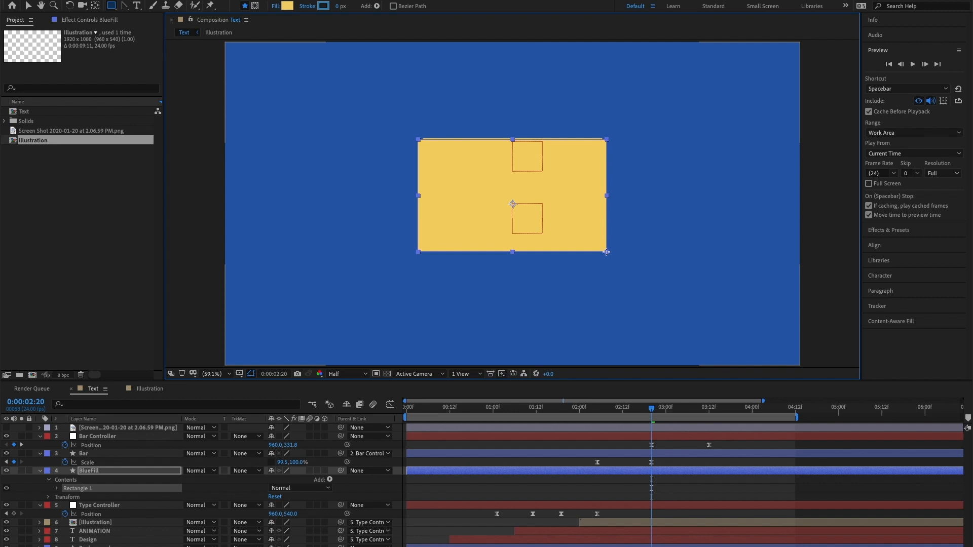
{"action": "left_click", "coordinate": [288, 6]}
{"action": "left_click", "coordinate": [340, 207]}
{"action": "left_click", "coordinate": [373, 108]}
{"action": "left_click", "coordinate": [357, 157]}
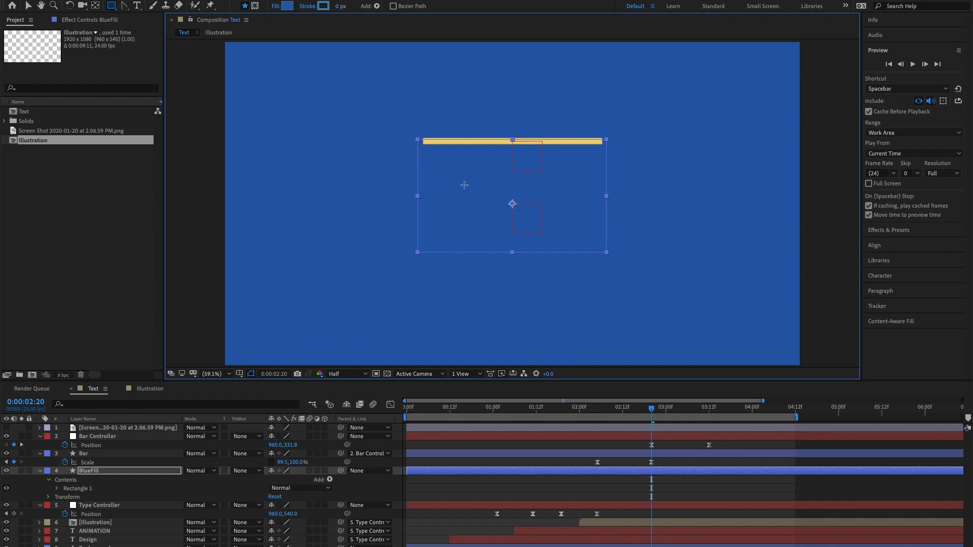
- At 0:00:03:12, shift the BlueFill rectangle slightly upward so its lower edge sits behind the middle of the yellow bar
{"action": "key", "text": "v"}
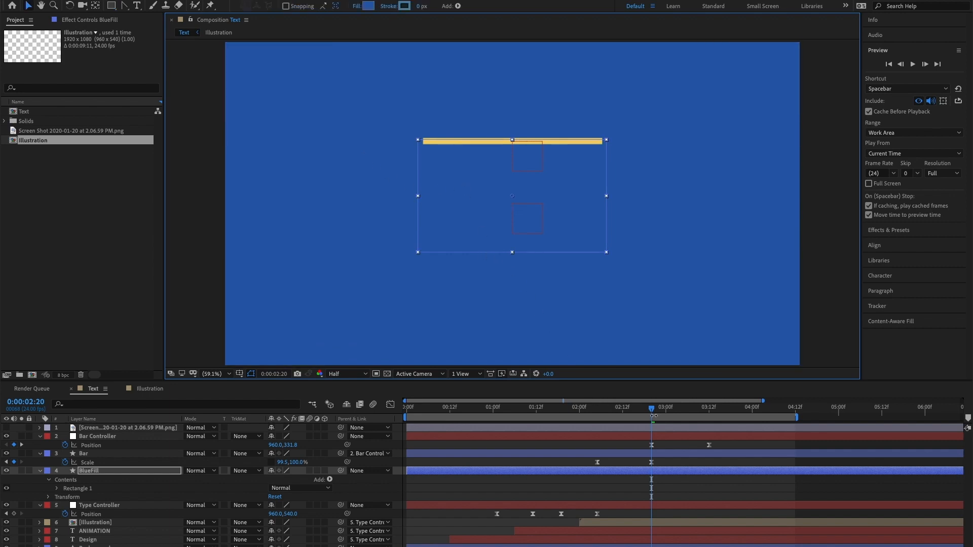
{"action": "left_click_drag", "start_coordinate": [654, 413], "coordinate": [713, 419]}
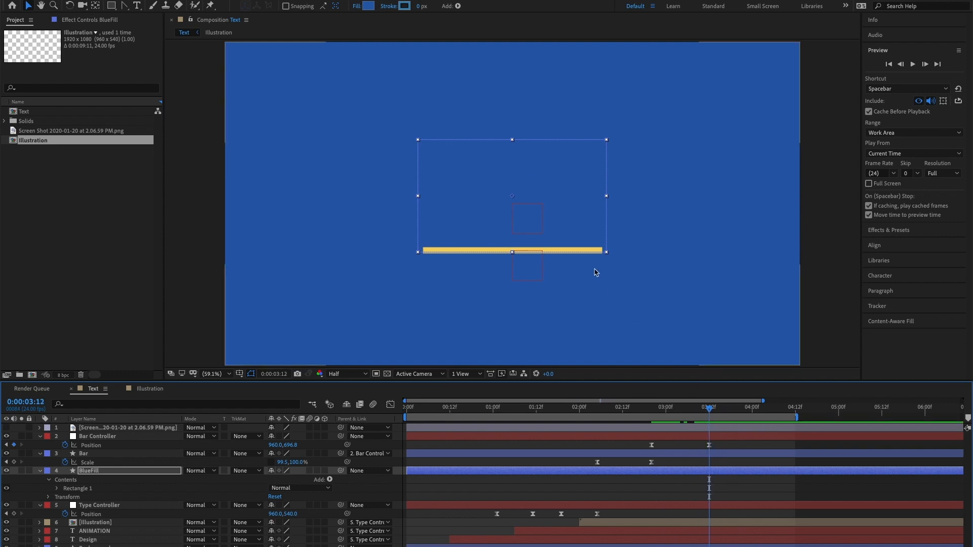
{"action": "left_click", "coordinate": [577, 204]}
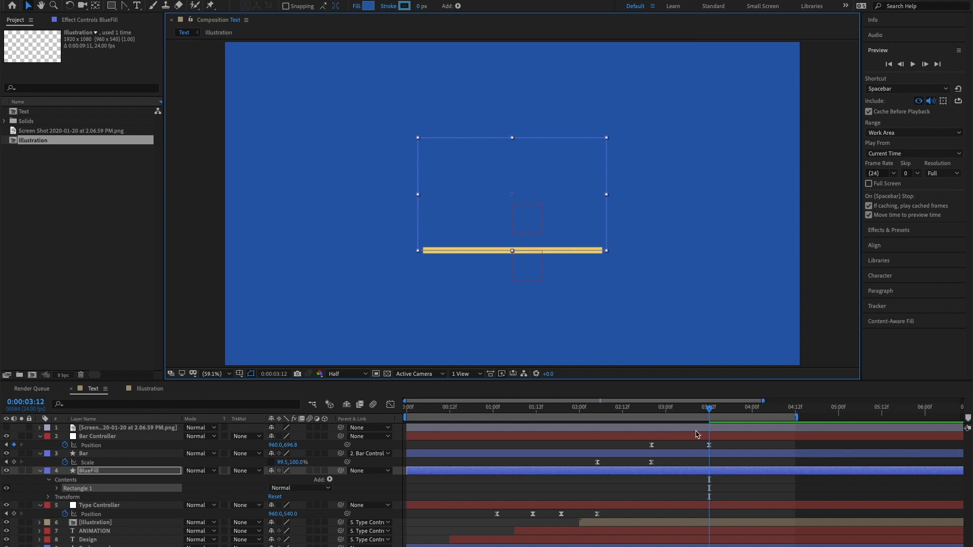
- Parent the BlueFill layer to the Bar Controller and preview how it follows the bar over the text
{"action": "left_click", "coordinate": [672, 473]}
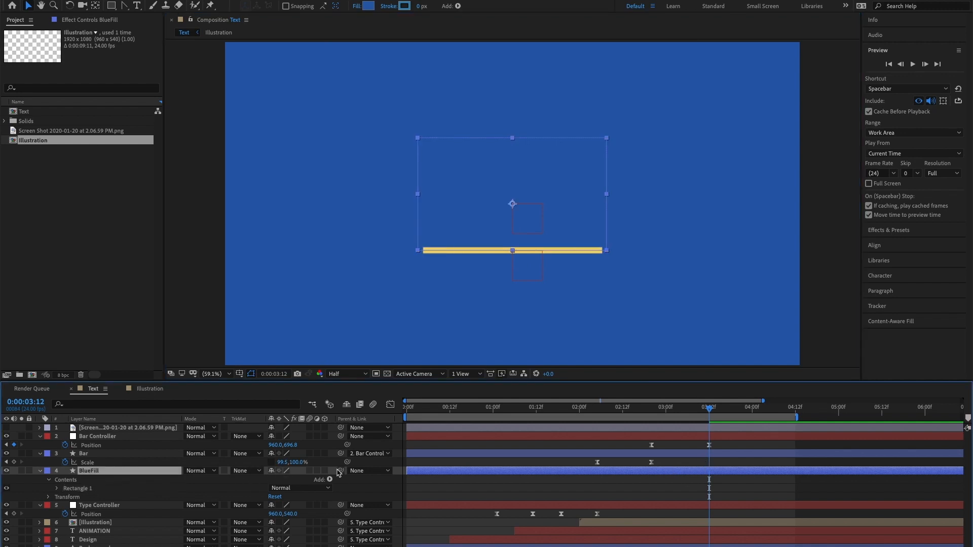
{"action": "left_click_drag", "start_coordinate": [341, 471], "coordinate": [92, 438]}
{"action": "left_click", "coordinate": [576, 446]}
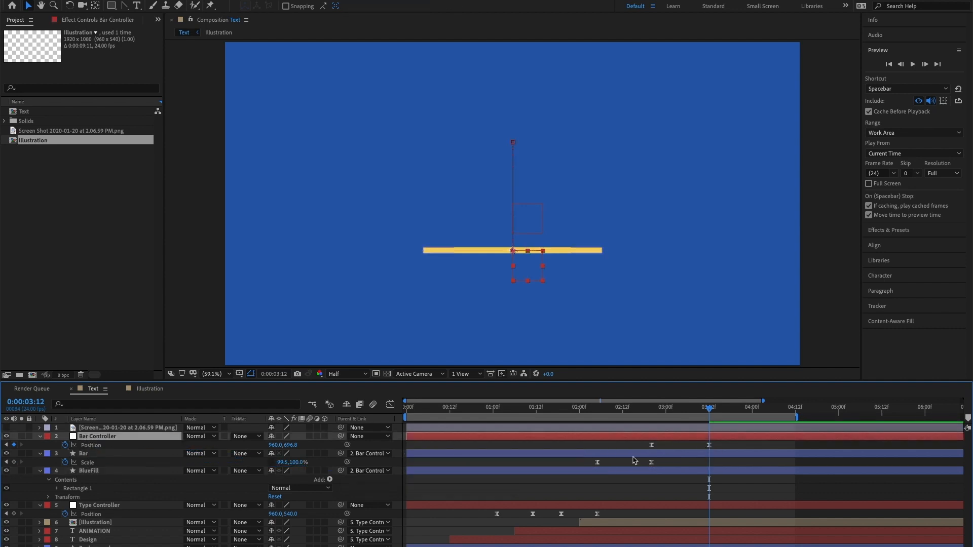
{"action": "left_click", "coordinate": [697, 473]}
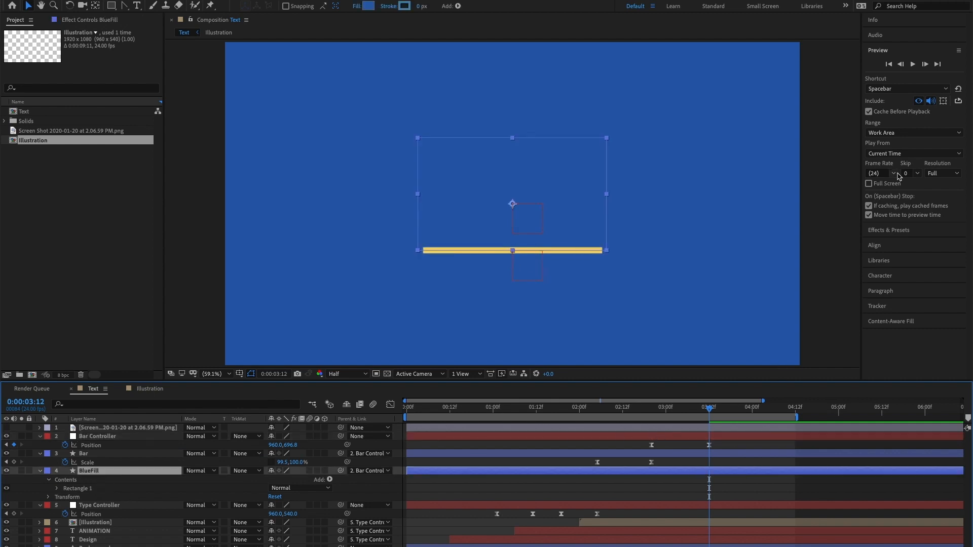
{"action": "left_click", "coordinate": [913, 64]}
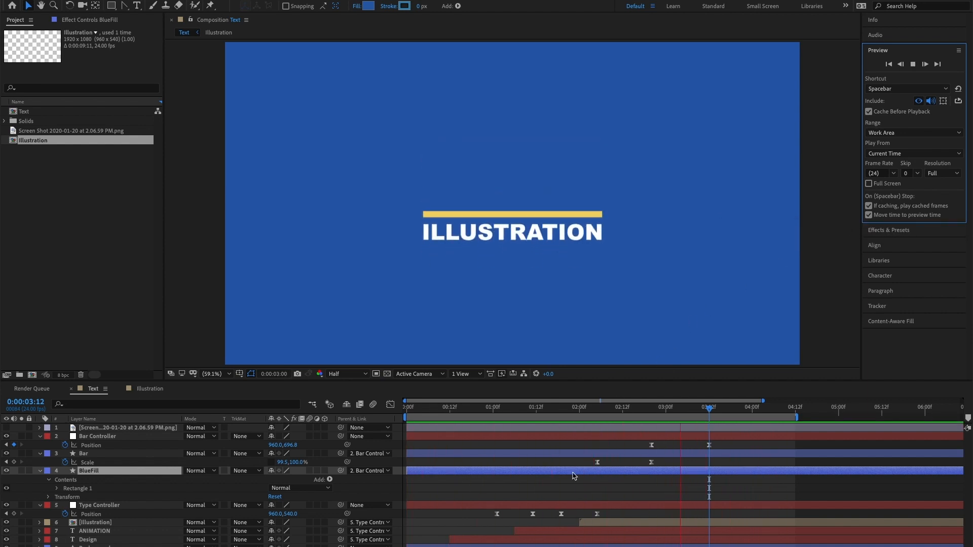
- Trim the BlueFill layer to start at 0:00:02:20 and preview the text animation
{"action": "left_click_drag", "start_coordinate": [604, 414], "coordinate": [412, 451]}
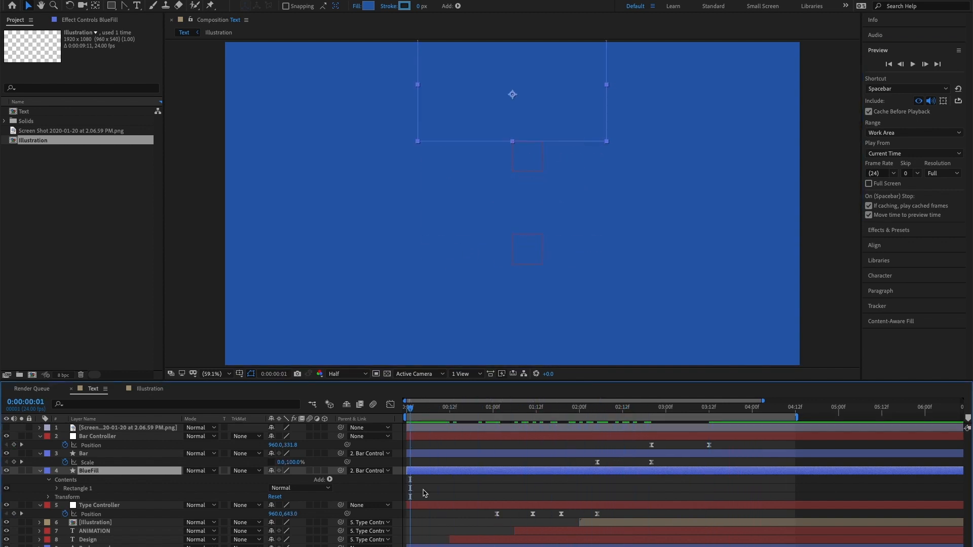
{"action": "key", "text": "minus"}
{"action": "key", "text": "minus"}
{"action": "key", "text": "space"}
{"action": "left_click_drag", "start_coordinate": [407, 473], "coordinate": [564, 478]}
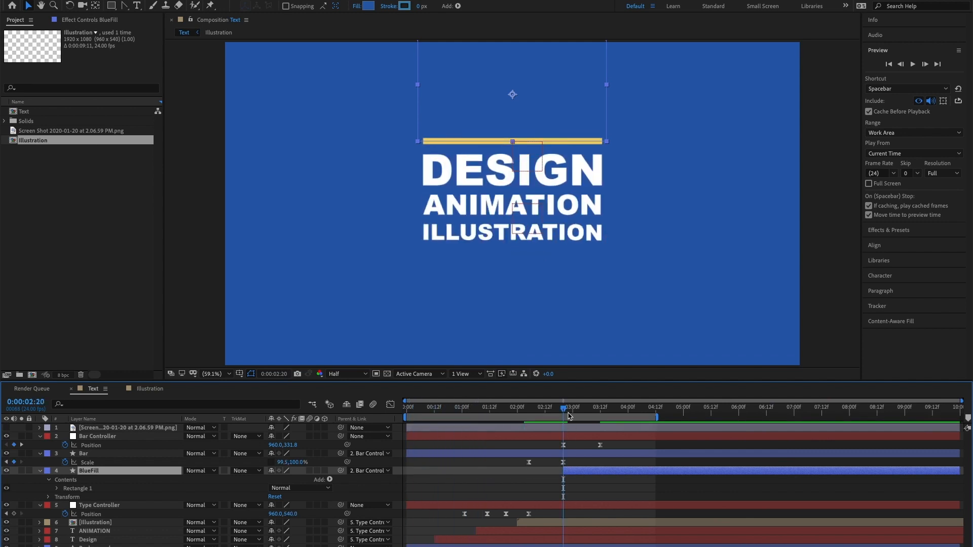
{"action": "left_click_drag", "start_coordinate": [565, 413], "coordinate": [553, 411]}
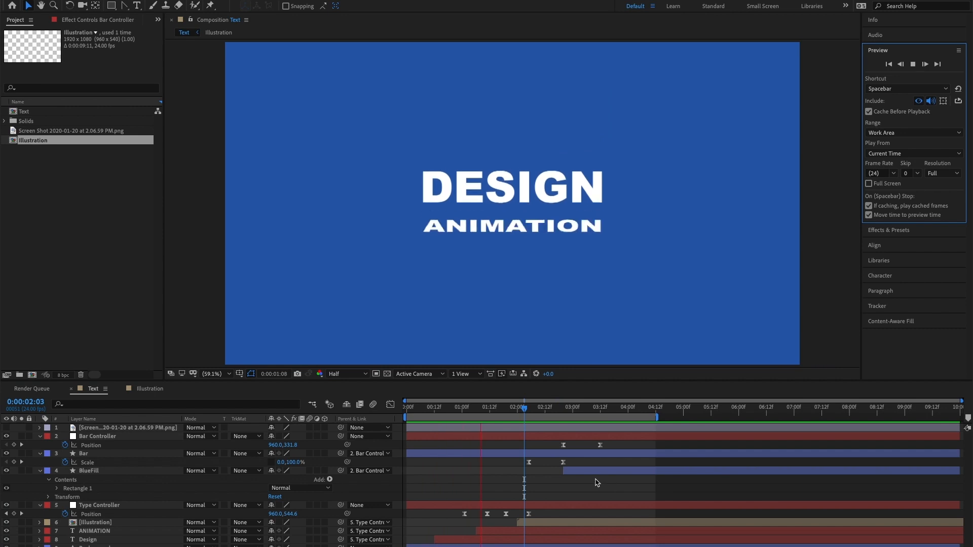